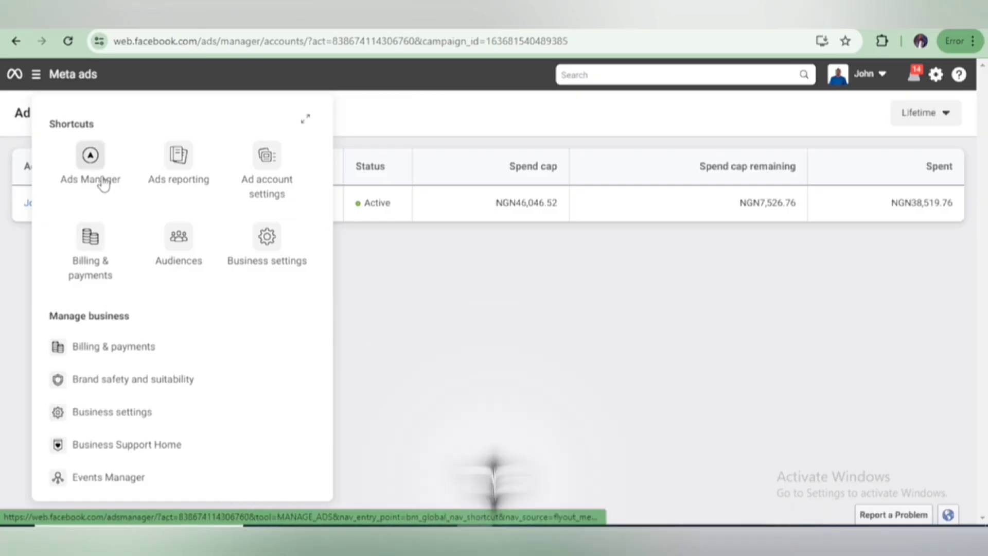
# Step: Open Ads Manager from the Meta ads shortcuts and start creating a new campaign
pyautogui.click(92, 160)
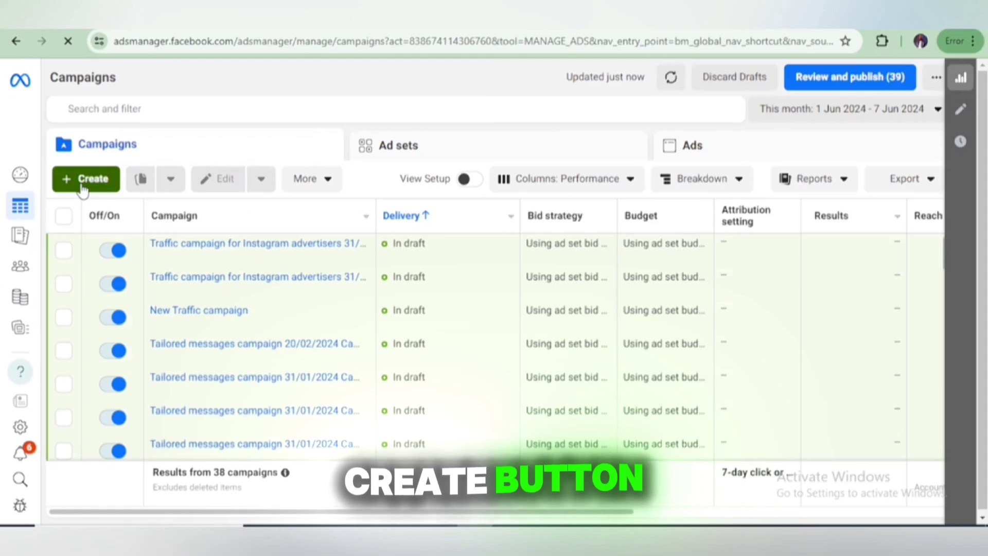
pyautogui.click(83, 180)
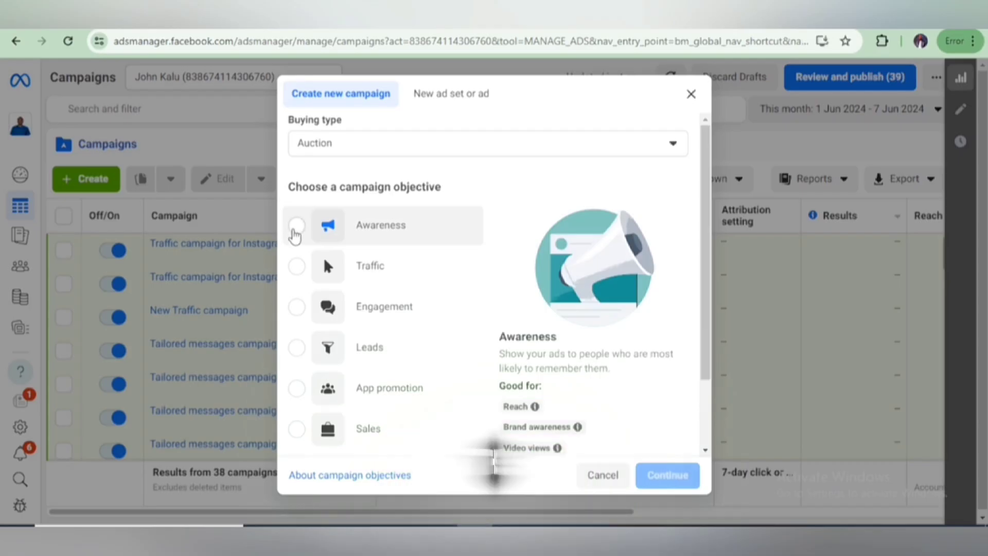
# Step: Try each campaign objective in turn: Awareness, Traffic, Engagement, Leads, App promotion and Sales
pyautogui.click(296, 229)
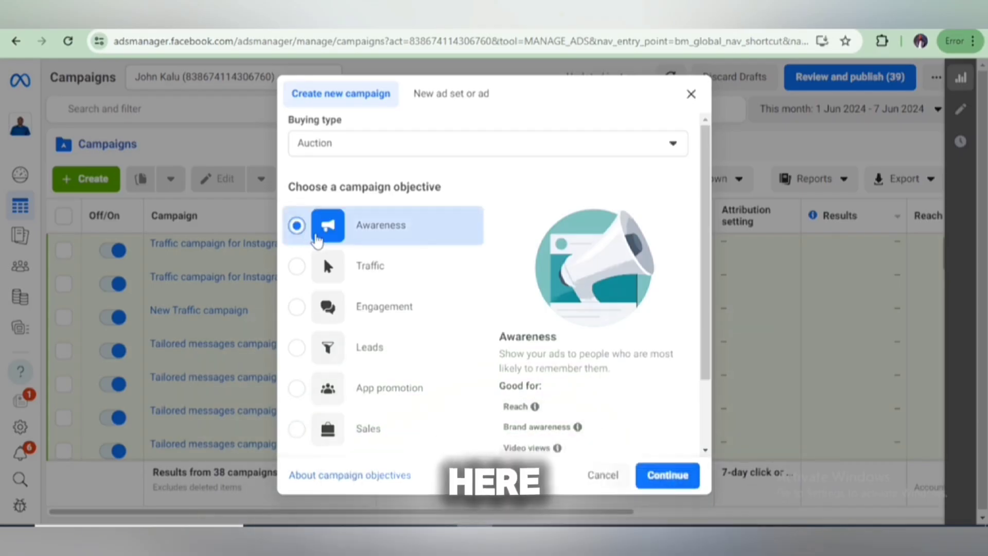
pyautogui.scroll(-2, 311, 224)
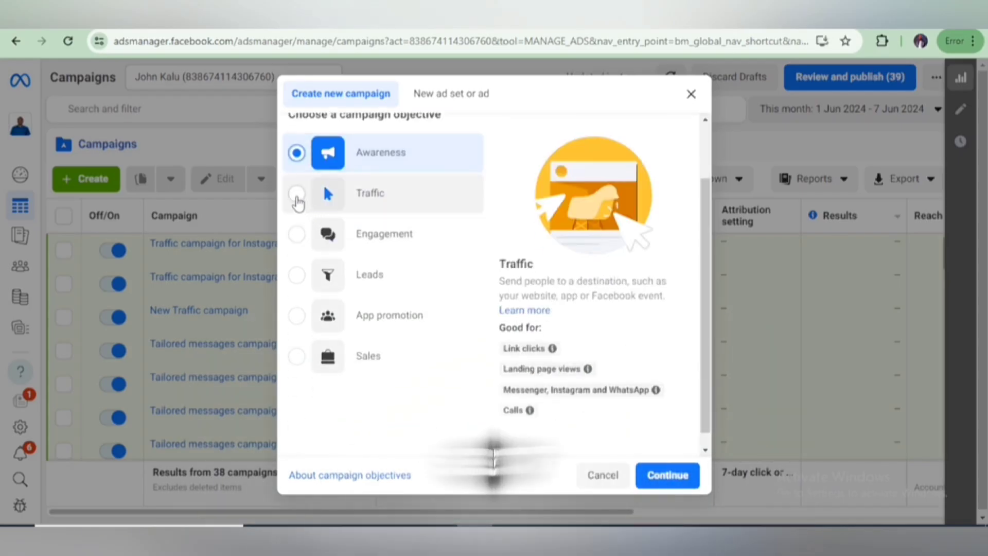
pyautogui.click(297, 194)
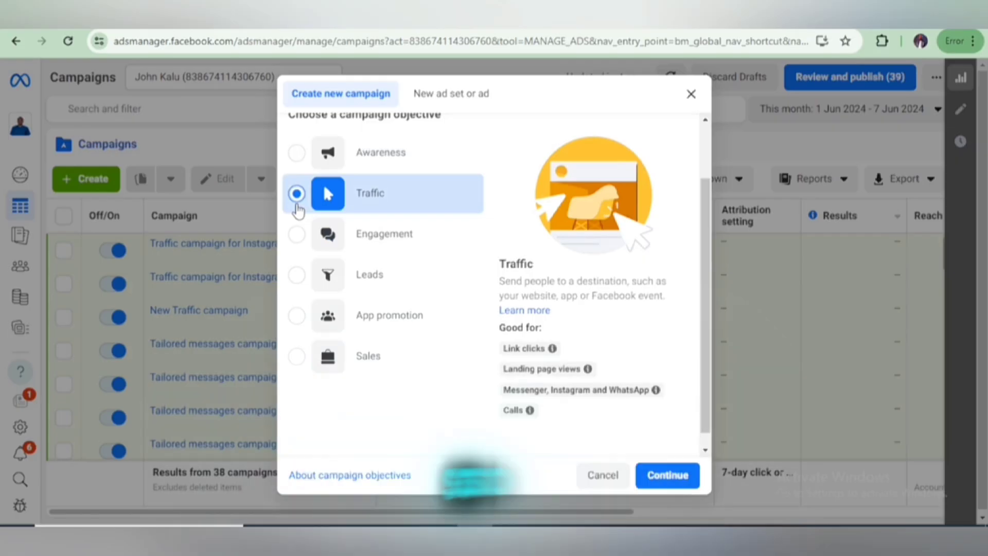
pyautogui.click(297, 236)
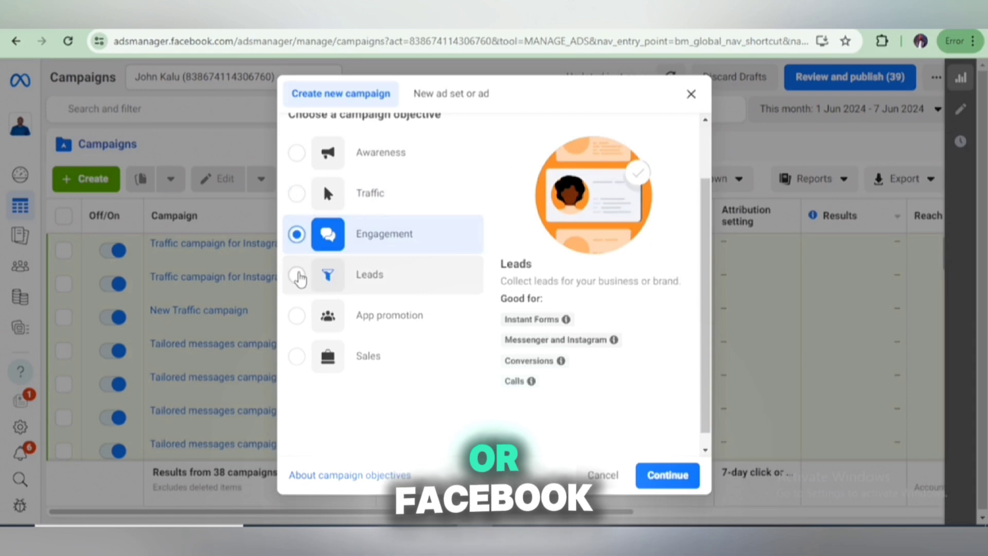
pyautogui.click(297, 277)
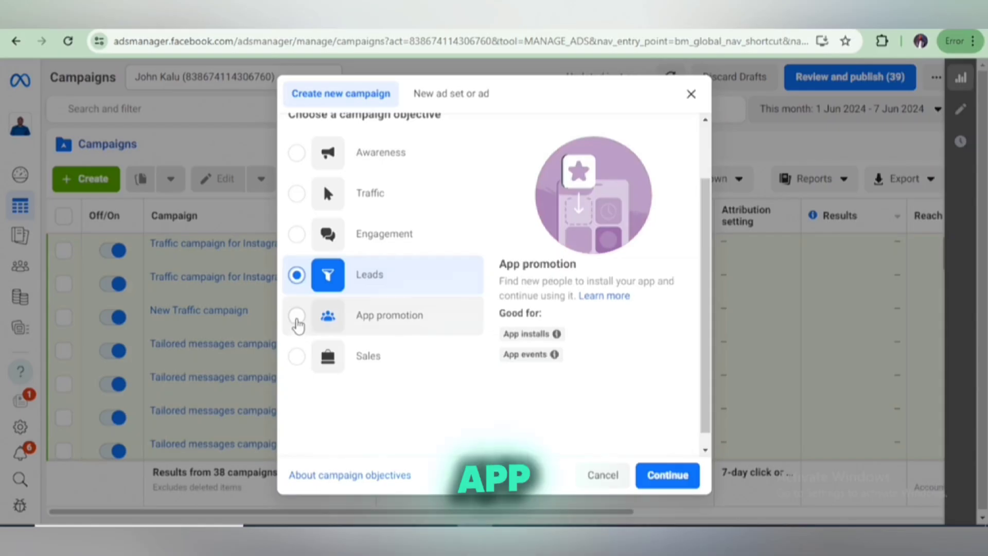
pyautogui.click(298, 316)
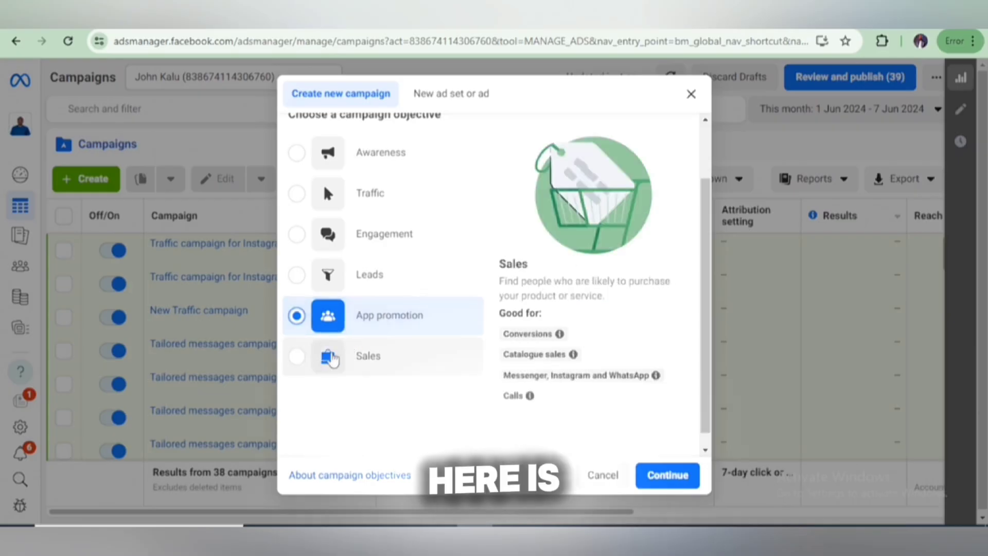
pyautogui.click(298, 361)
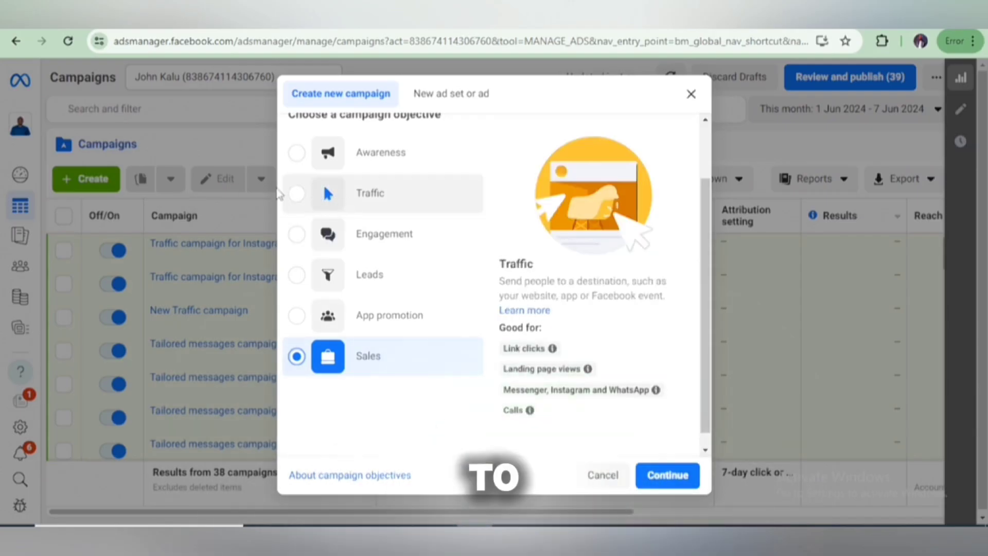
# Step: Choose the Traffic objective and continue with the suggested Traffic campaign for Instagram advertisers setup
pyautogui.click(296, 196)
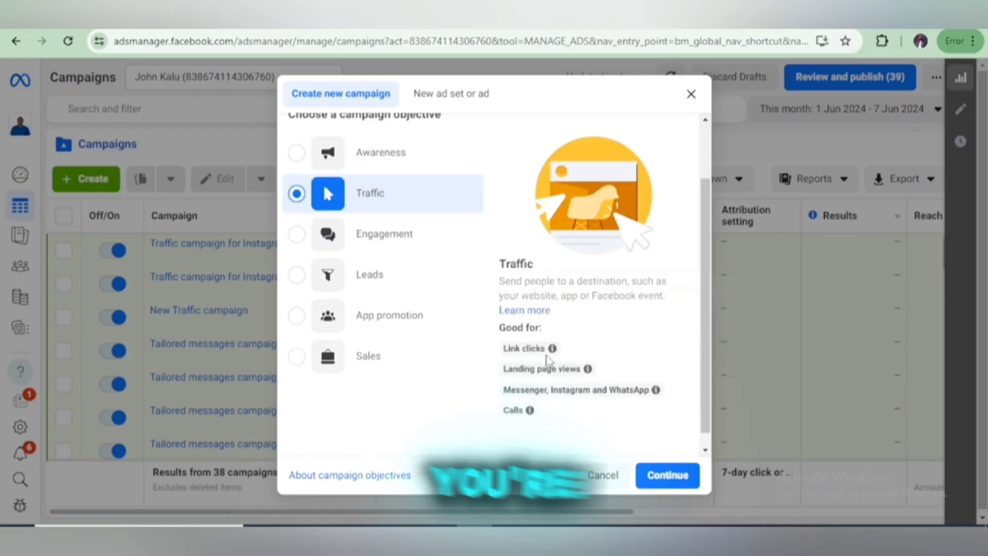
pyautogui.moveTo(504, 355)
pyautogui.moveTo(503, 380)
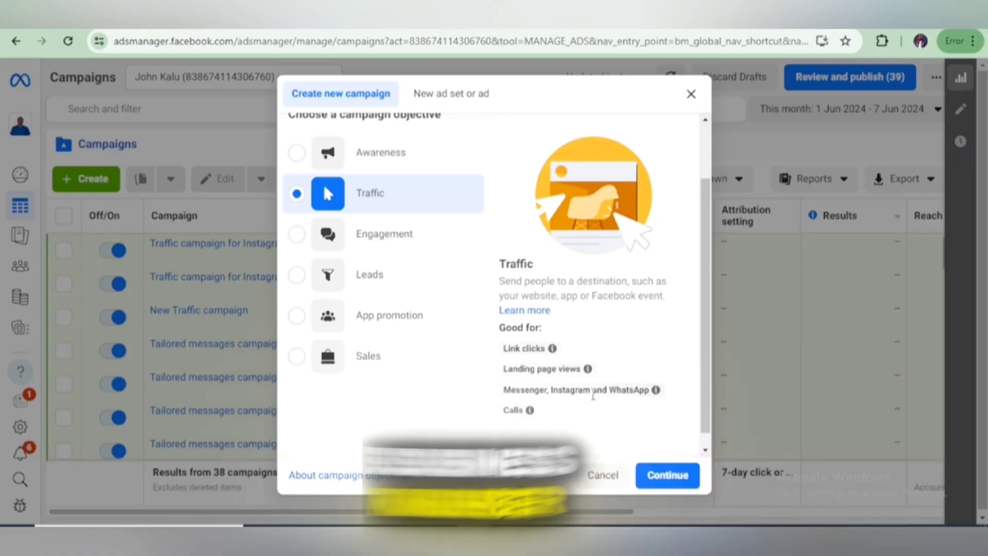
pyautogui.moveTo(596, 391)
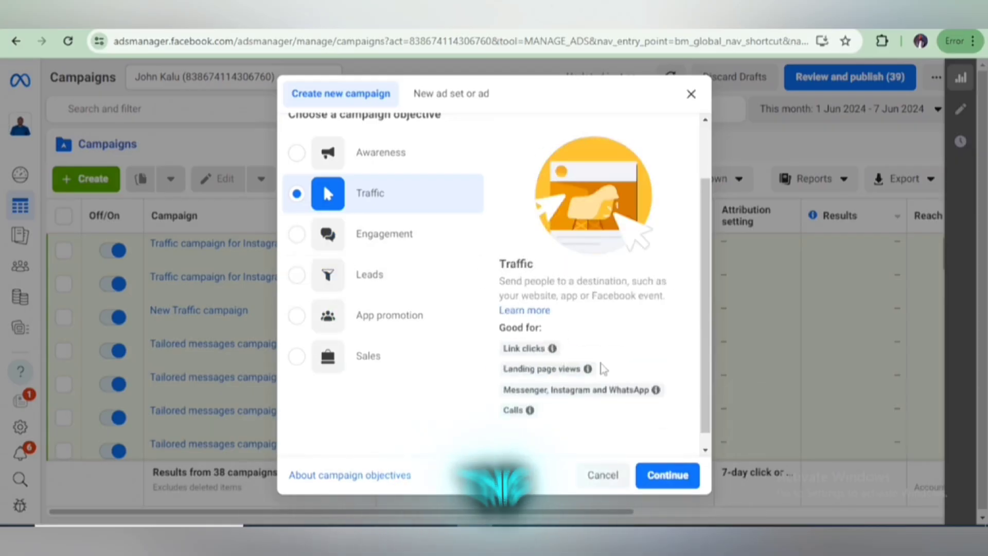
pyautogui.scroll(-1, 707, 453)
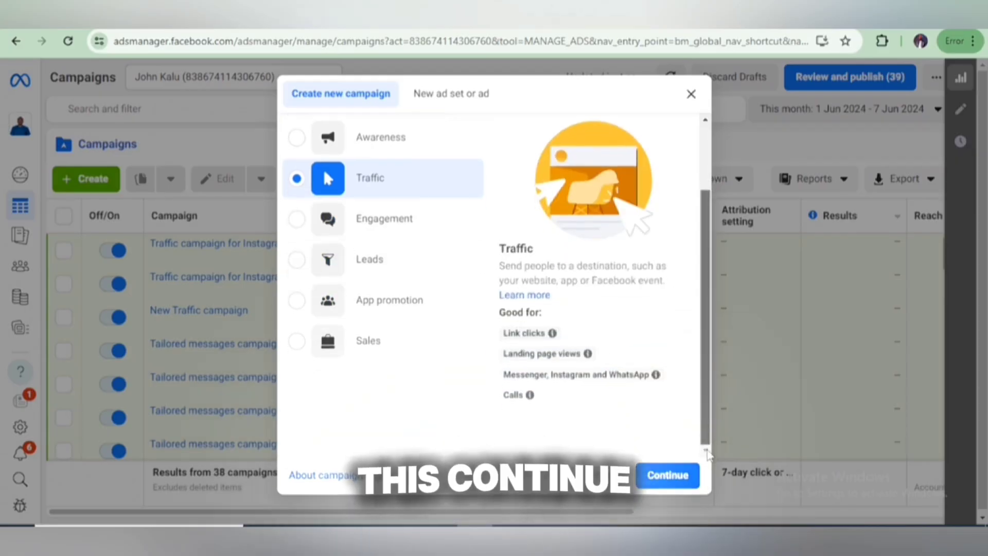
pyautogui.click(671, 474)
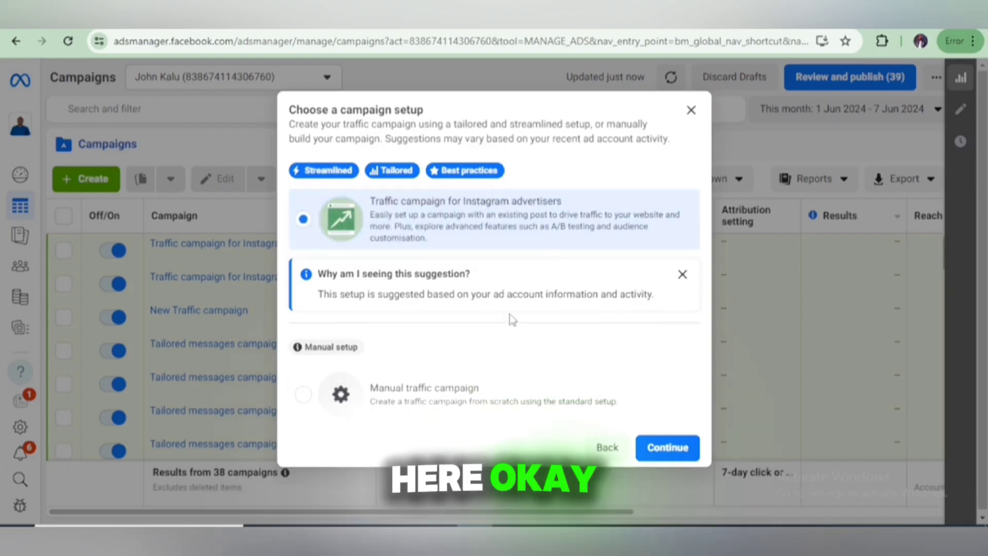
pyautogui.click(664, 449)
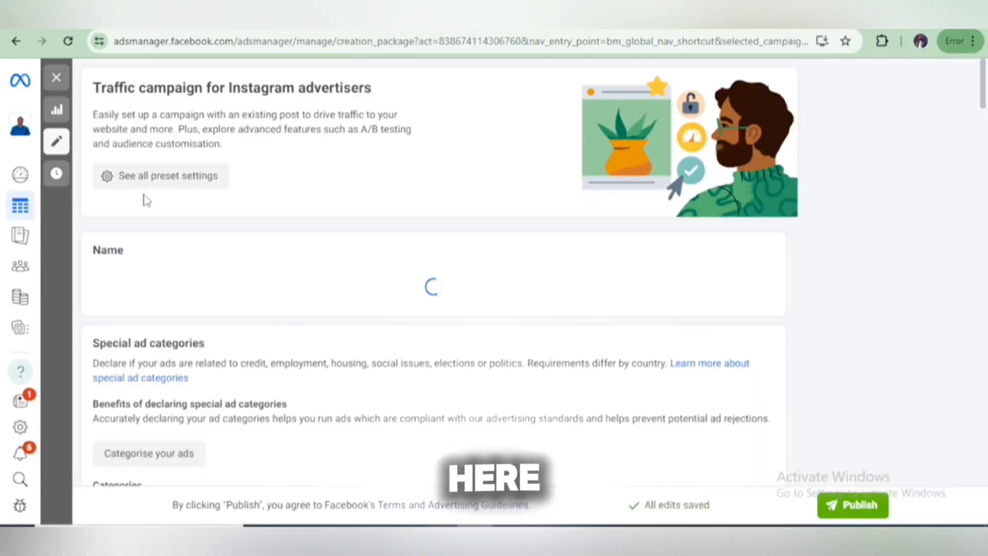
# Step: Shorten the campaign name to "Traffic campaign" and switch from the preset settings to editing the campaign manually
pyautogui.moveTo(354, 281); pyautogui.dragTo(180, 303)
pyautogui.press('BackSpace')
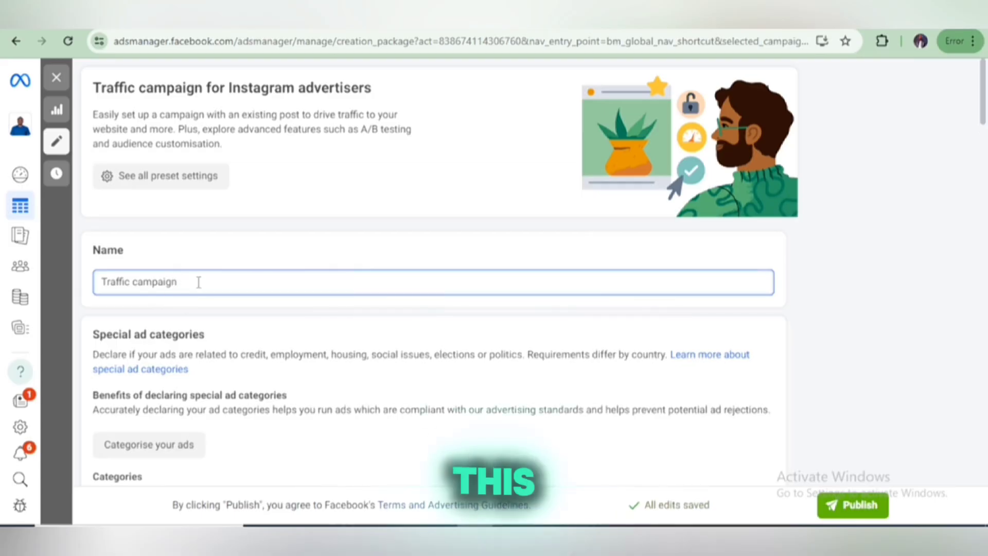
pyautogui.click(194, 179)
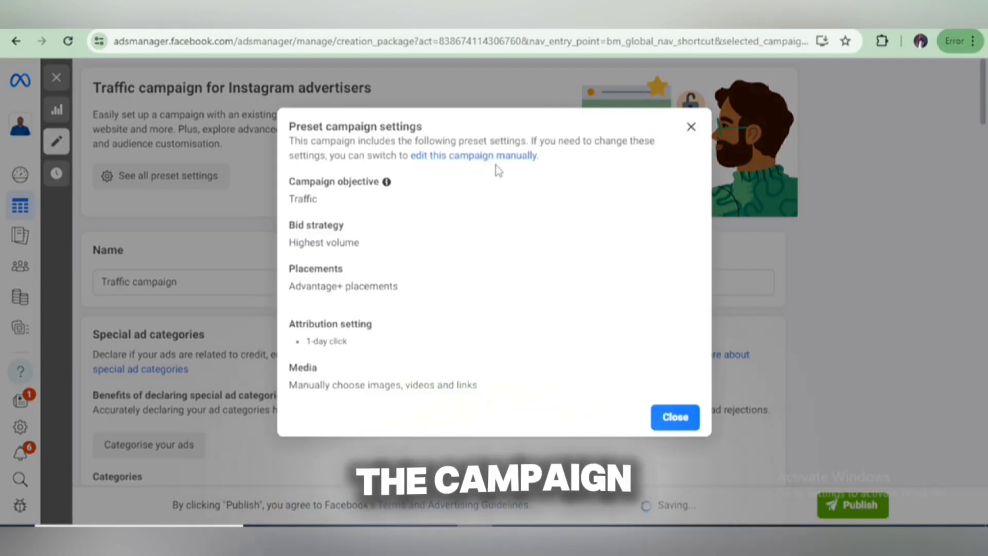
pyautogui.click(465, 157)
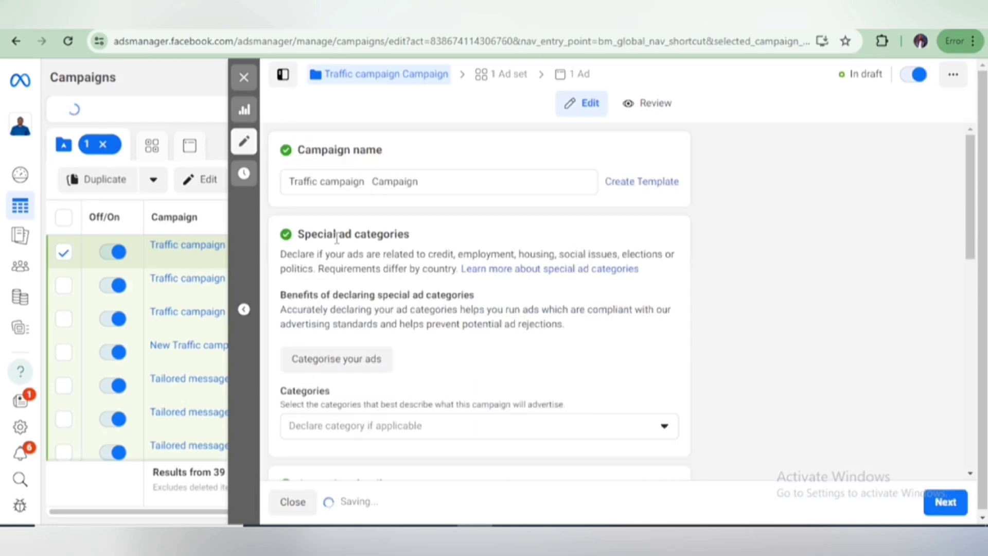
# Step: Expand the additional campaign details to review the campaign-level settings, and proceed to the ad set
pyautogui.click(377, 181)
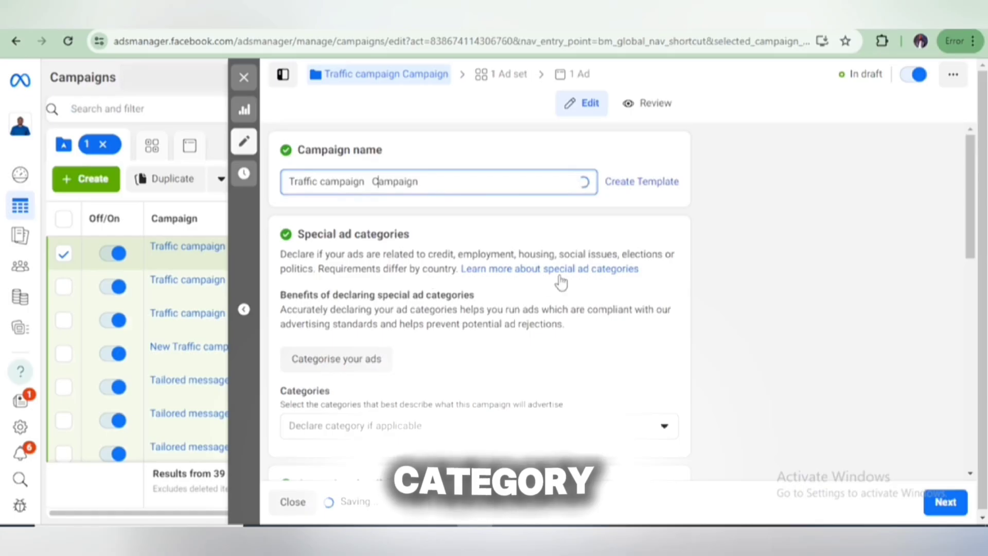
pyautogui.scroll(-10, 378, 328)
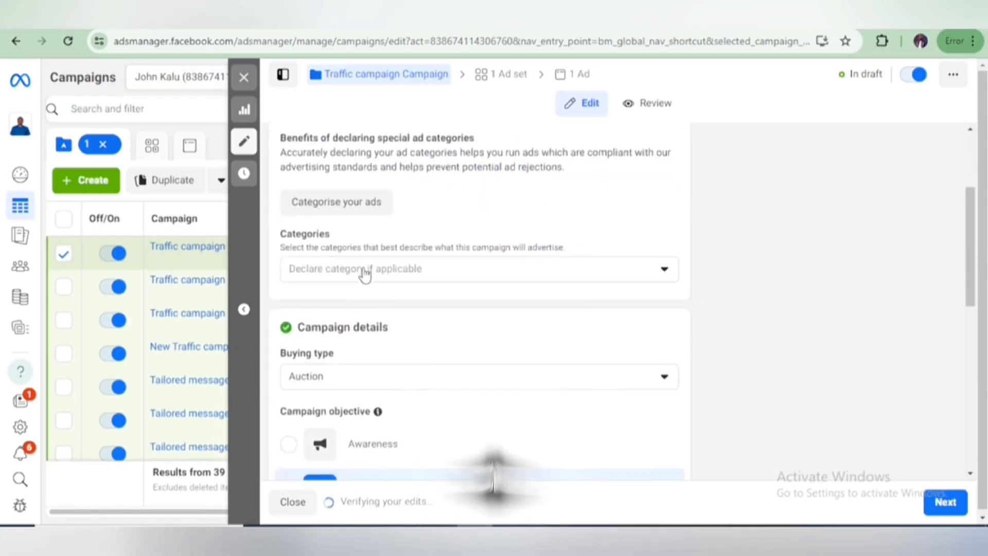
pyautogui.click(292, 231)
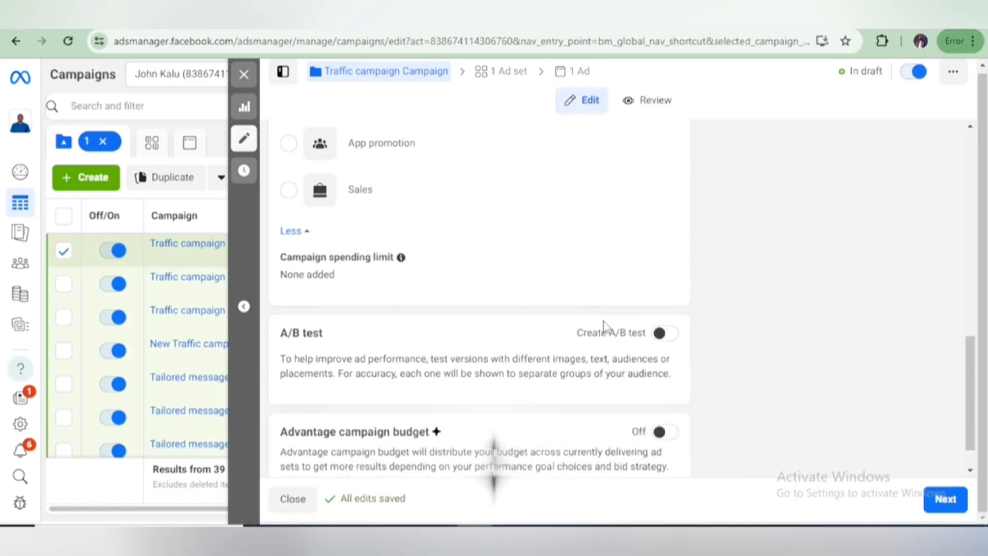
pyautogui.scroll(-1, 553, 355)
pyautogui.scroll(10, 499, 381)
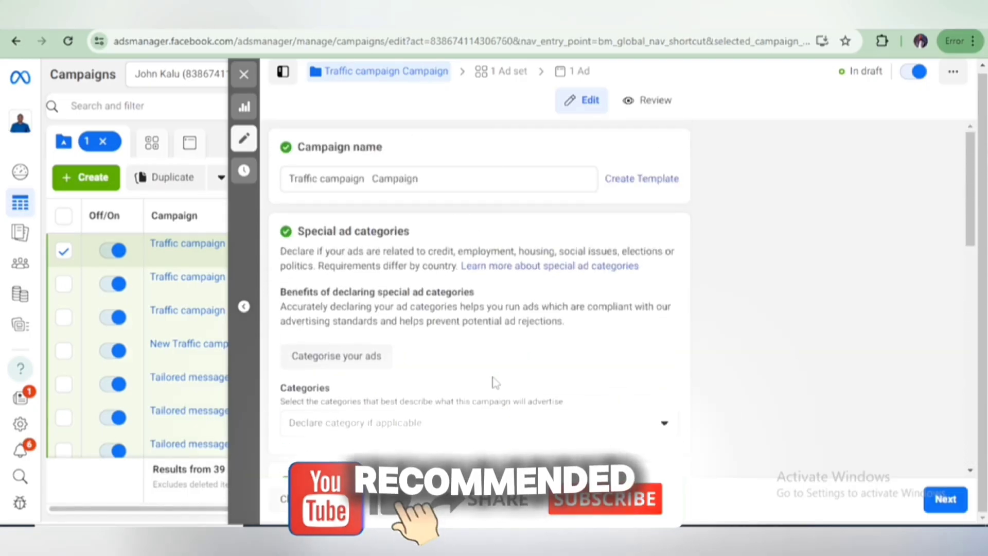
pyautogui.click(926, 491)
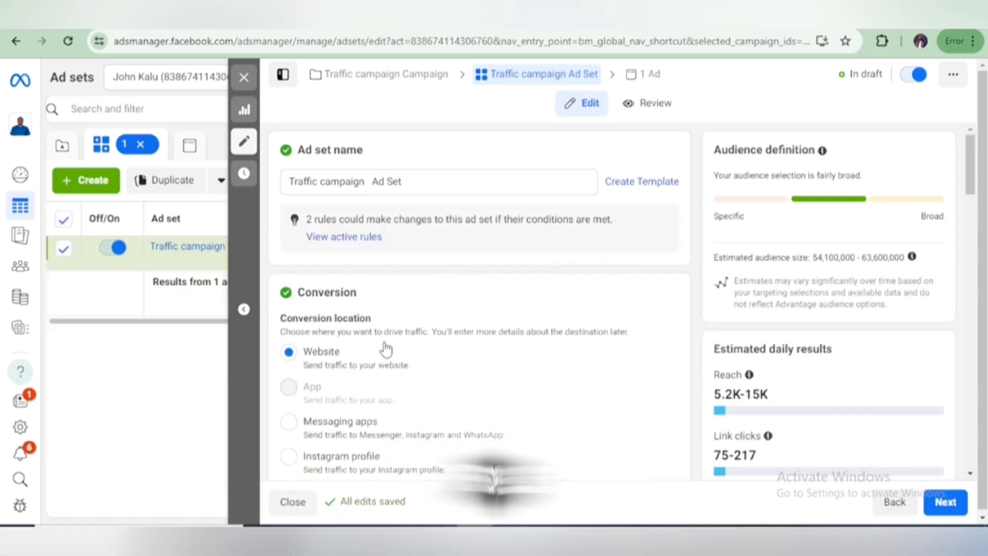
# Step: Examine the ad set's conversion locations, estimated daily results and performance goal options
pyautogui.scroll(-1, 386, 347)
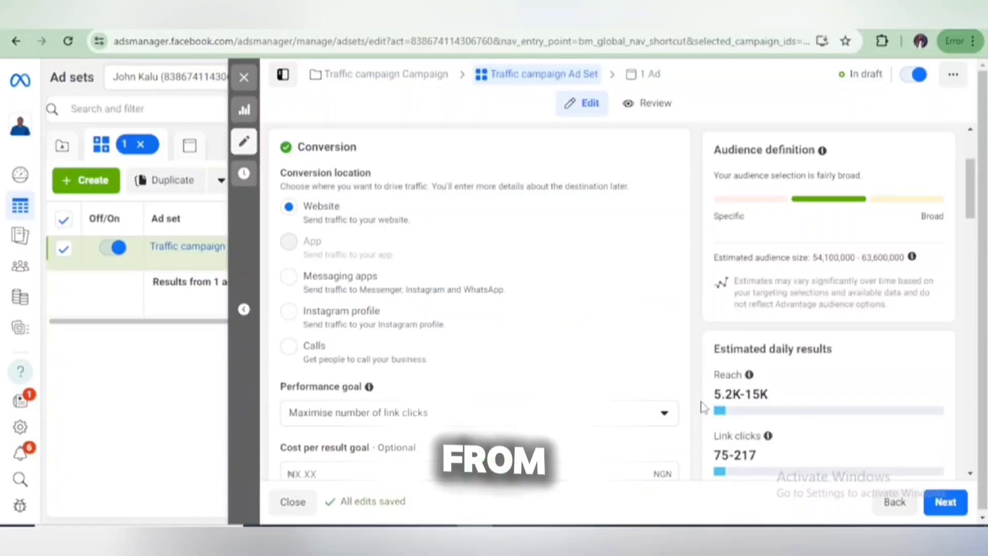
pyautogui.moveTo(704, 407); pyautogui.dragTo(760, 402)
pyautogui.click(804, 386)
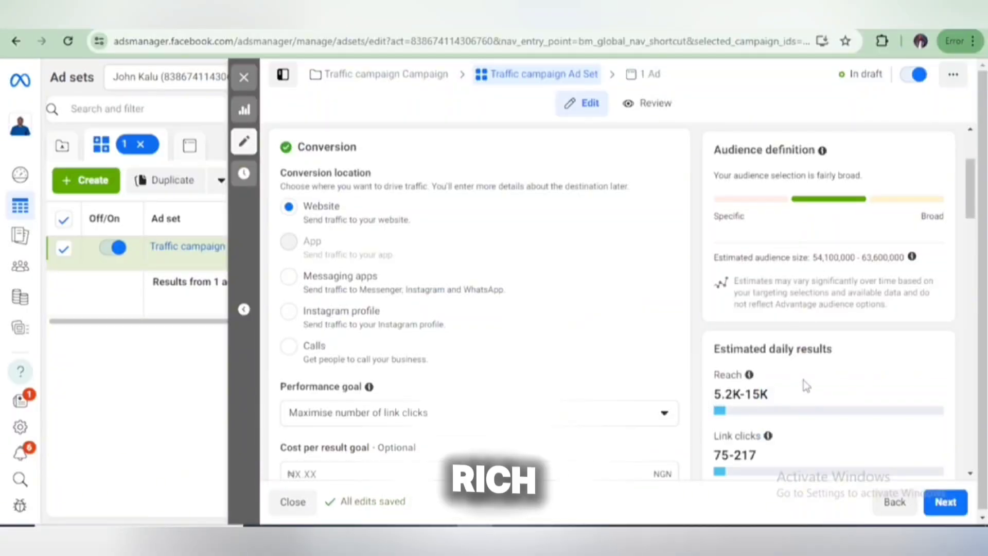
pyautogui.scroll(-2, 809, 469)
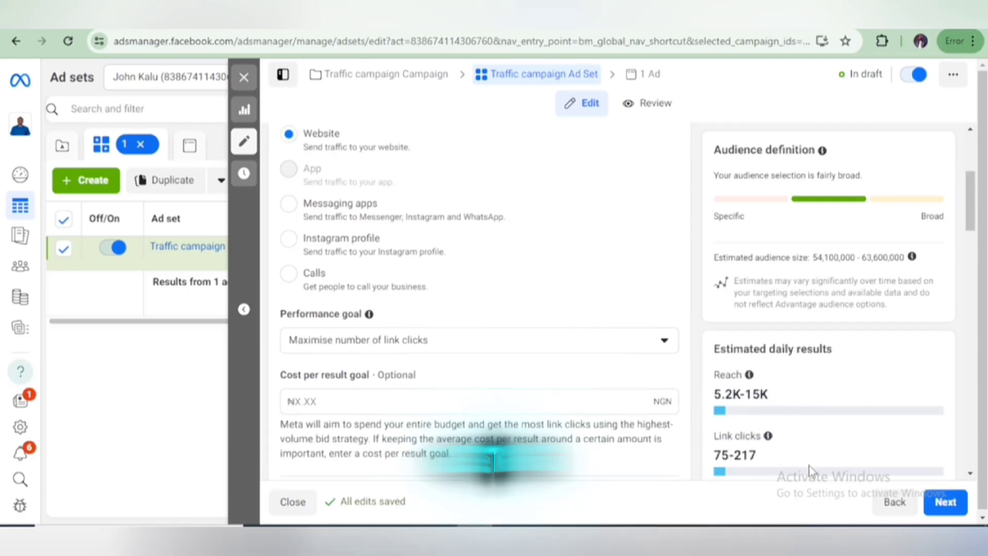
pyautogui.click(781, 461)
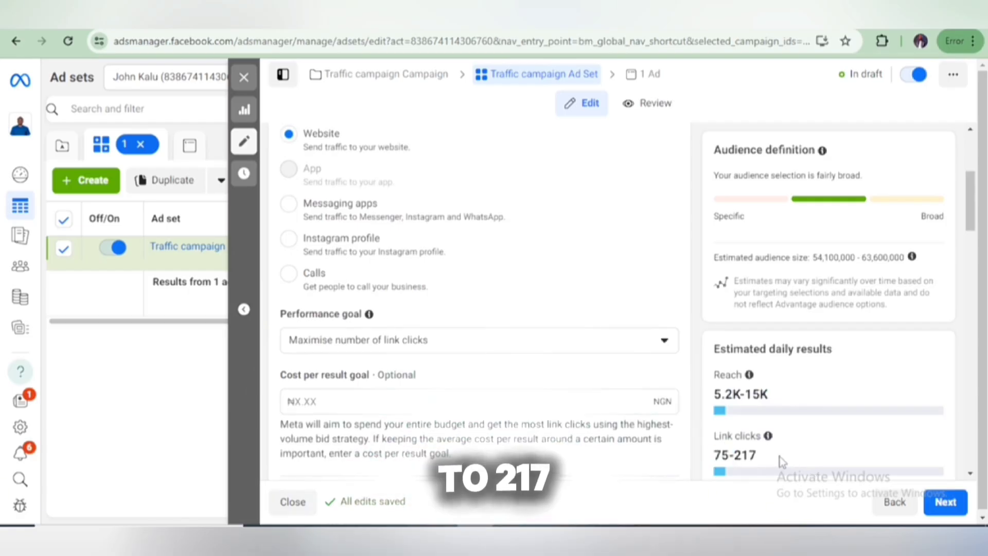
pyautogui.moveTo(766, 443)
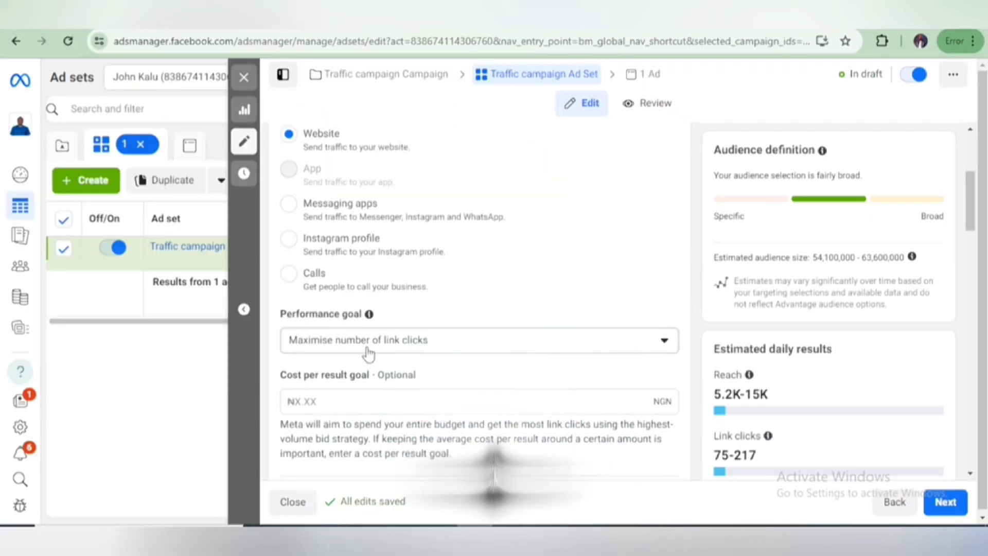
pyautogui.click(587, 339)
pyautogui.scroll(3, 490, 227)
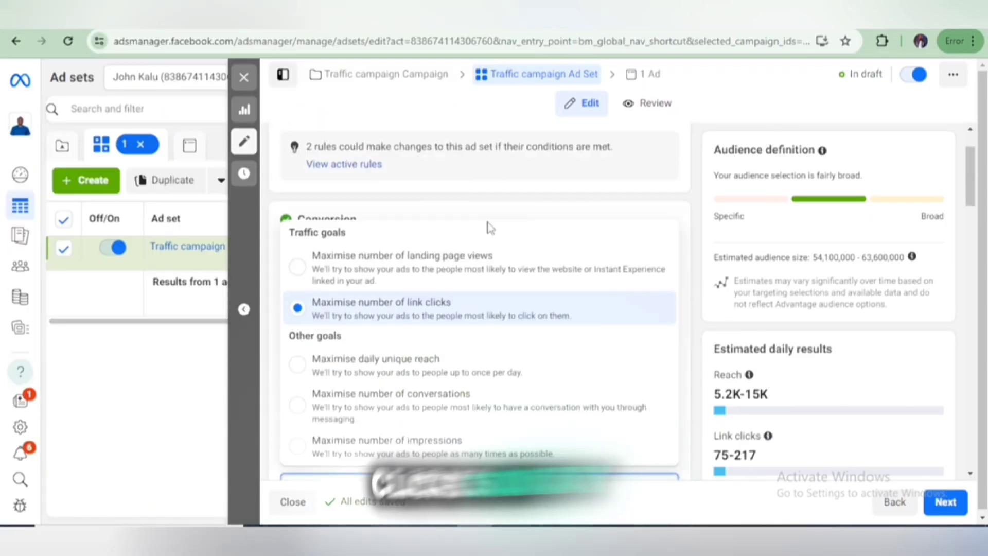
pyautogui.scroll(-2, 490, 228)
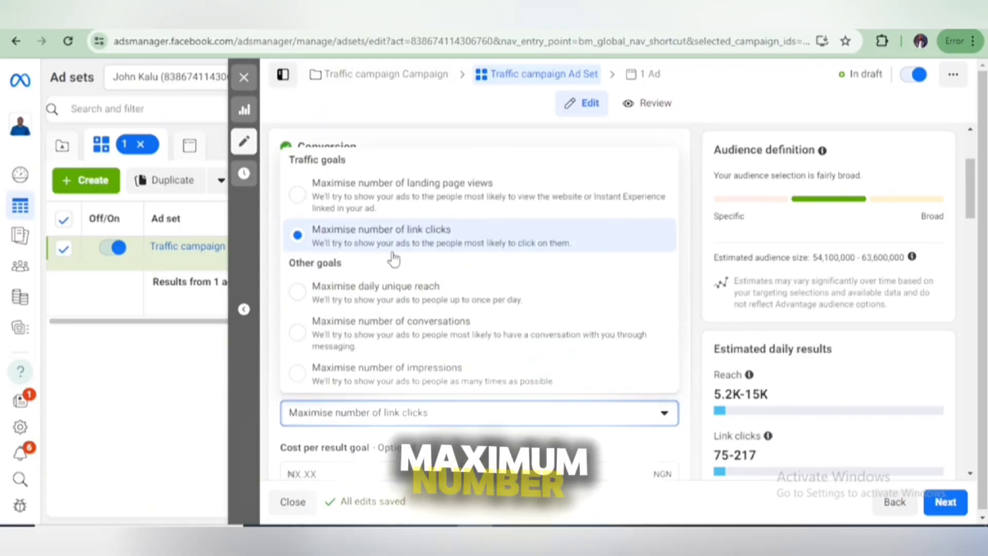
pyautogui.click(687, 406)
pyautogui.scroll(-3, 336, 333)
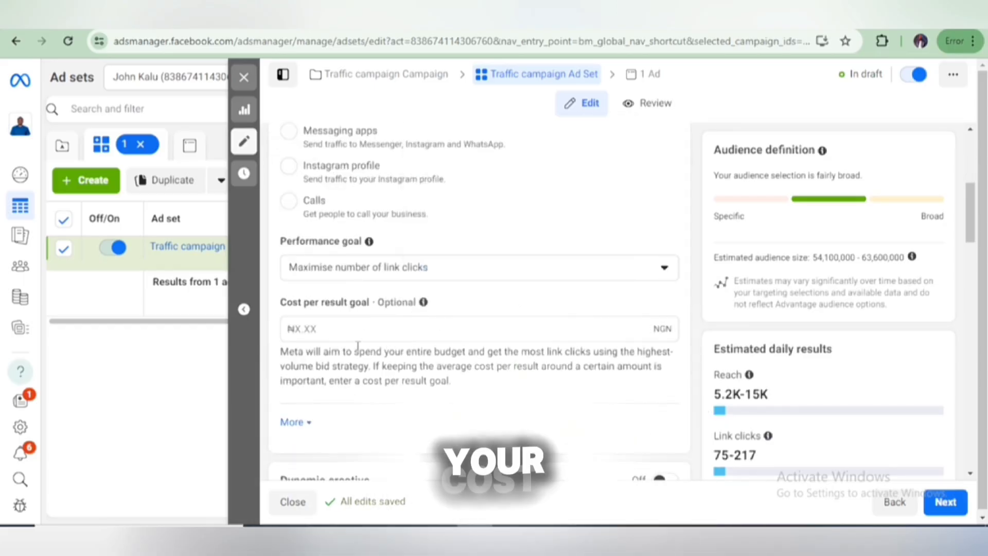
# Step: Set the ad set's daily budget to 5000 NGN
pyautogui.scroll(-5, 354, 345)
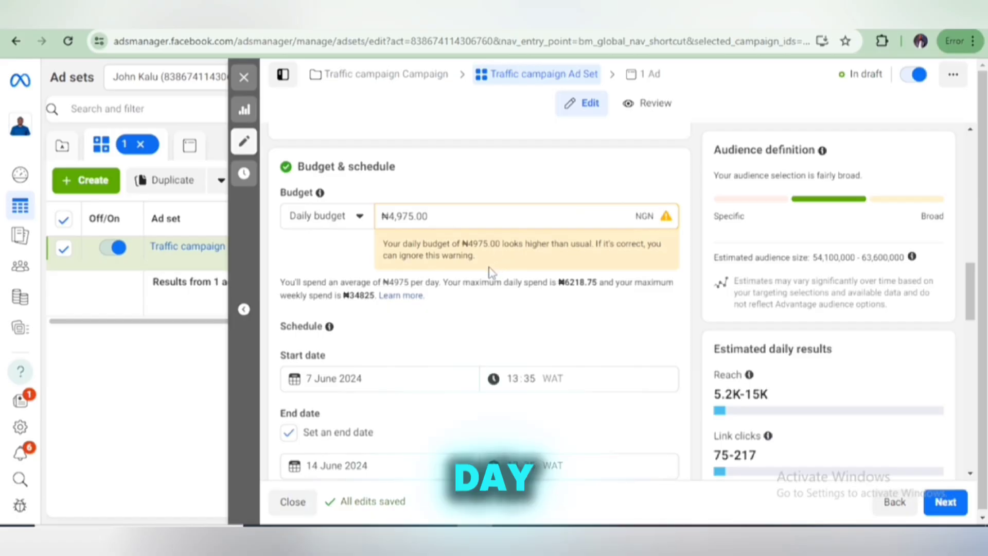
pyautogui.scroll(-1, 428, 316)
pyautogui.scroll(1, 428, 316)
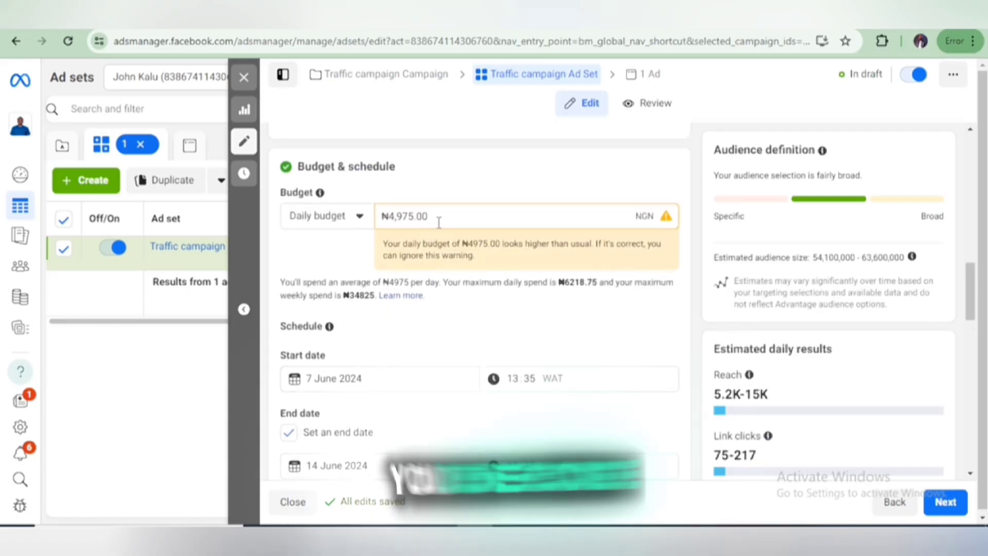
pyautogui.moveTo(429, 218); pyautogui.dragTo(355, 225)
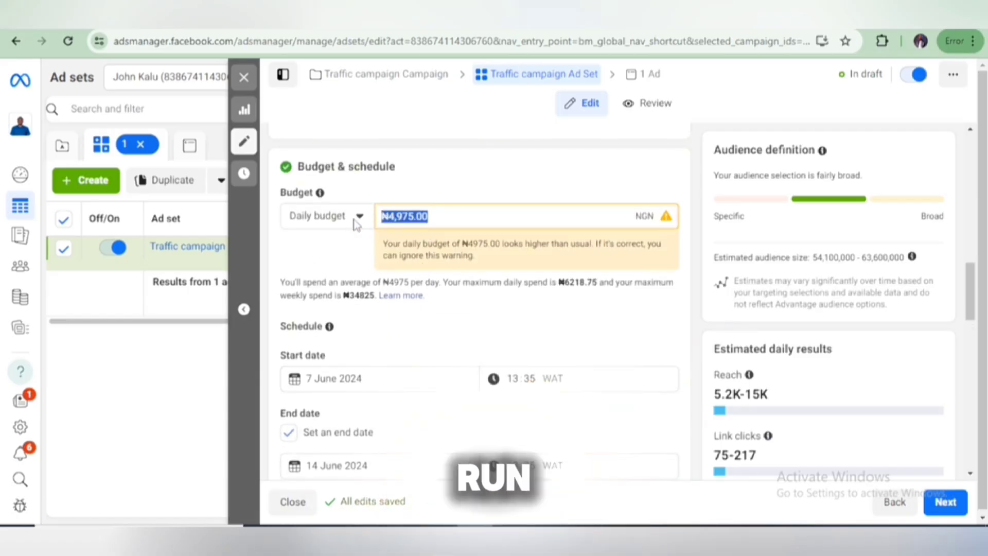
pyautogui.write('5000')
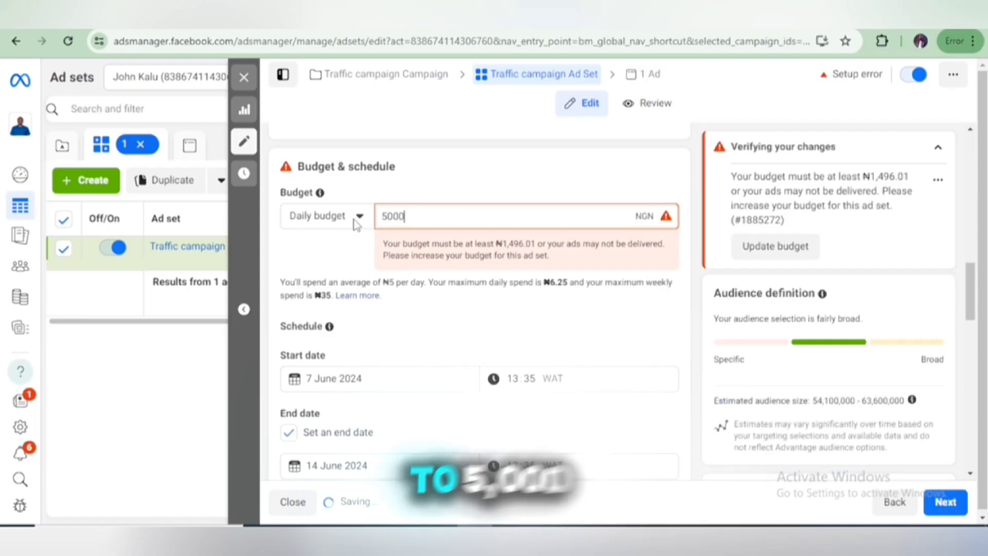
# Step: Switch the ad set's audience from the saved audience to creating a new one, and open its locations for editing
pyautogui.click(512, 156)
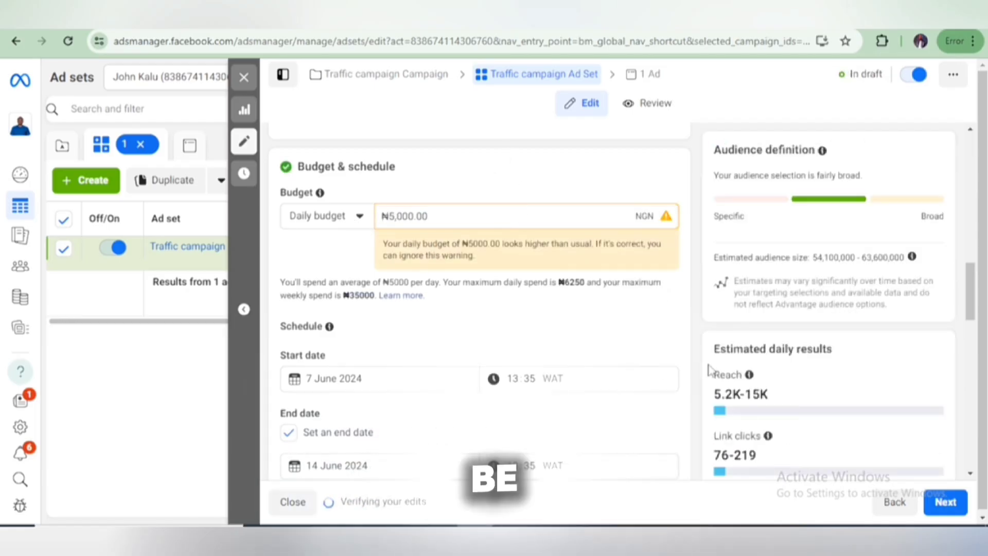
pyautogui.scroll(-1, 710, 370)
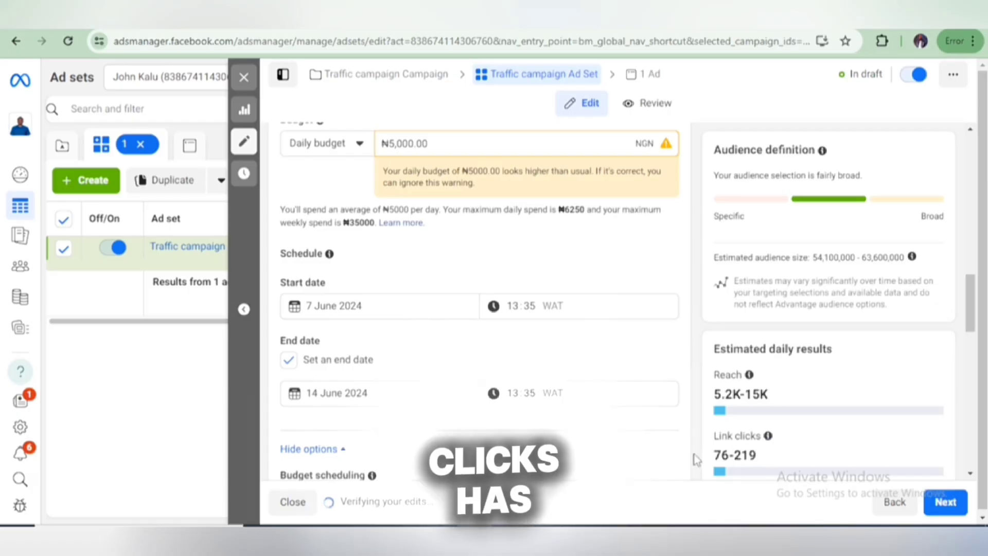
pyautogui.scroll(-4, 358, 332)
pyautogui.keyDown('shift'); pyautogui.click(358, 329); pyautogui.keyUp('shift')
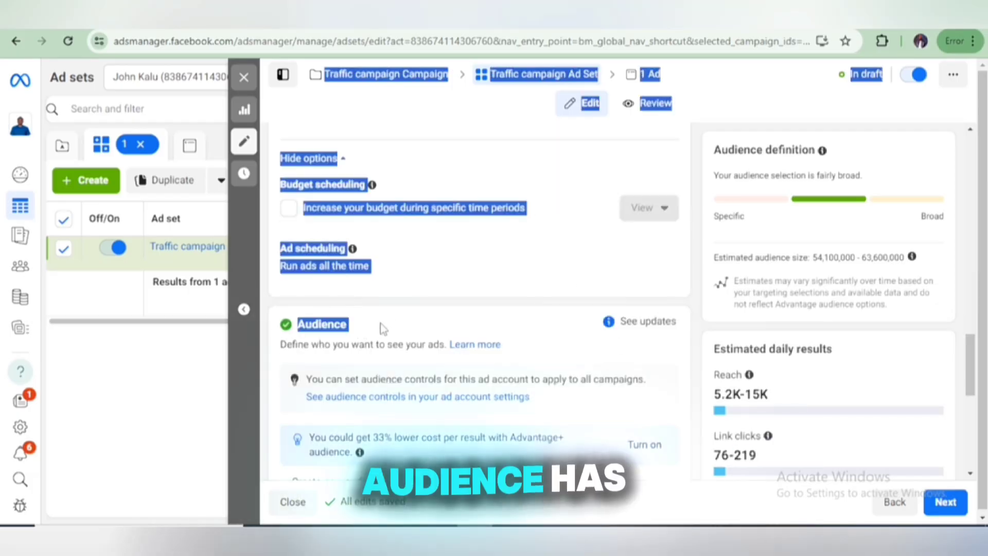
pyautogui.click(453, 291)
pyautogui.scroll(4, 453, 291)
pyautogui.scroll(-8, 453, 291)
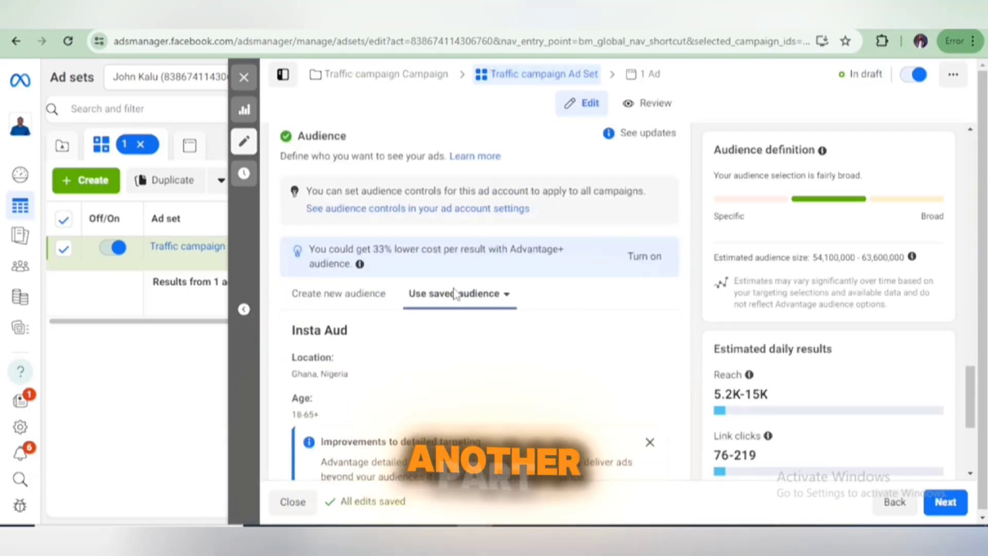
pyautogui.scroll(1, 455, 293)
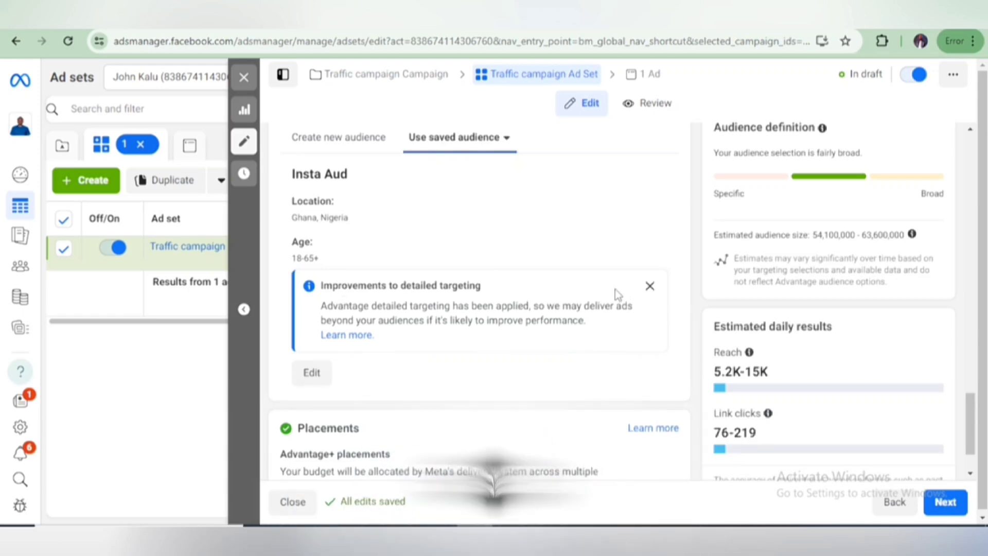
pyautogui.click(327, 147)
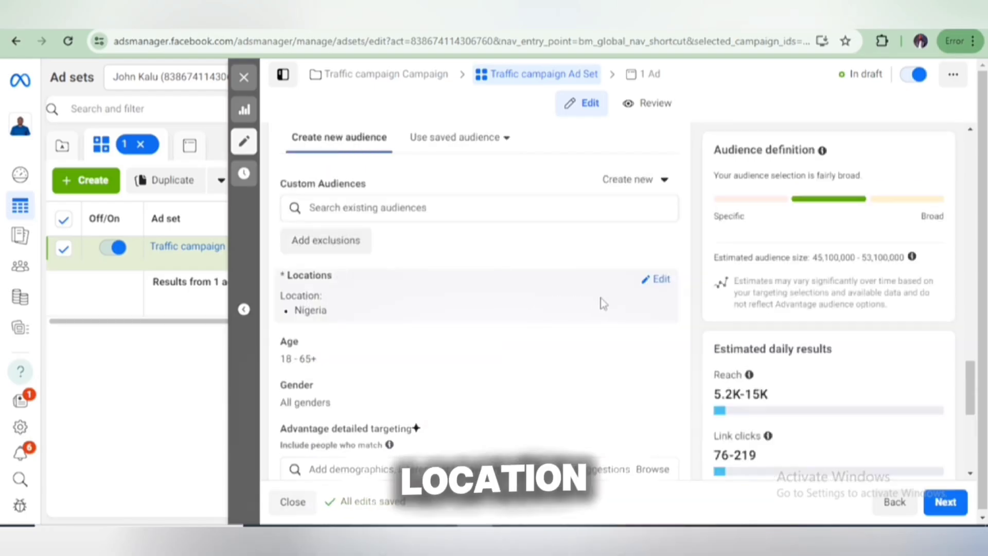
pyautogui.click(659, 281)
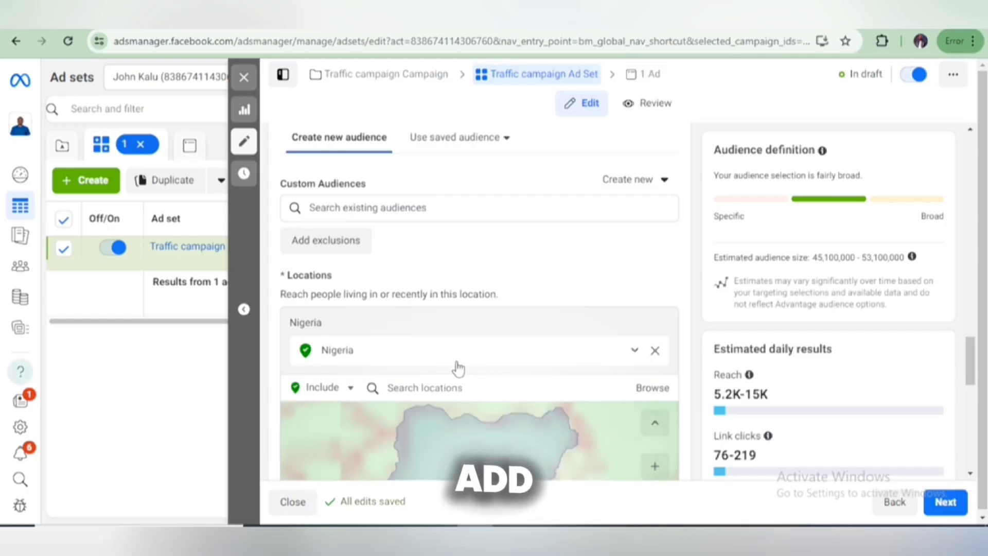
# Step: Replace Nigeria with the country South Africa in the new audience's locations
pyautogui.scroll(-2, 511, 367)
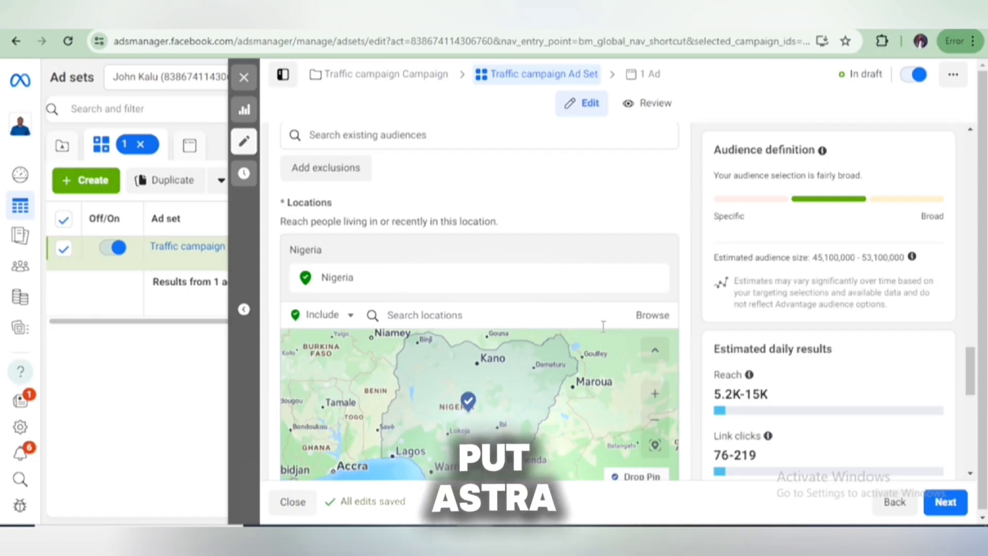
pyautogui.moveTo(516, 291)
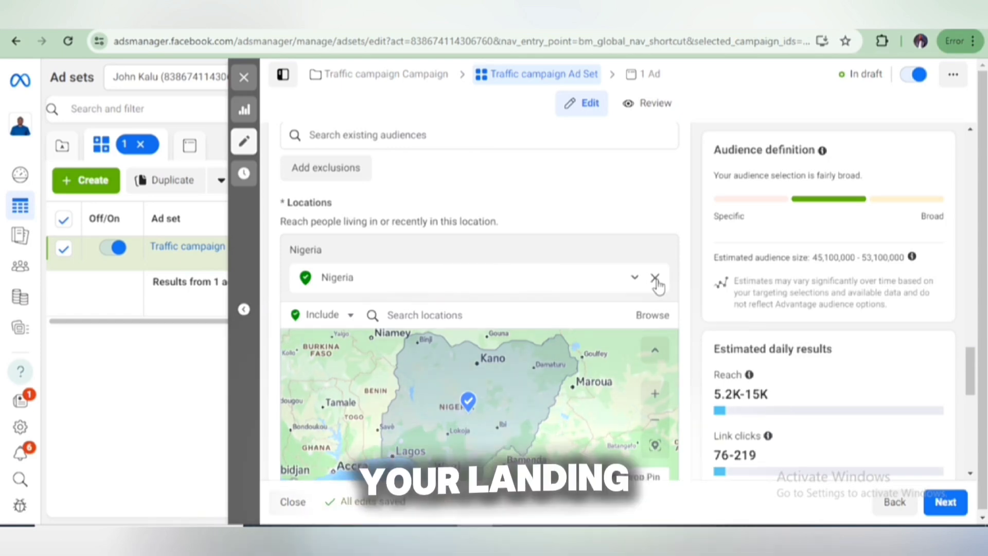
pyautogui.click(655, 278)
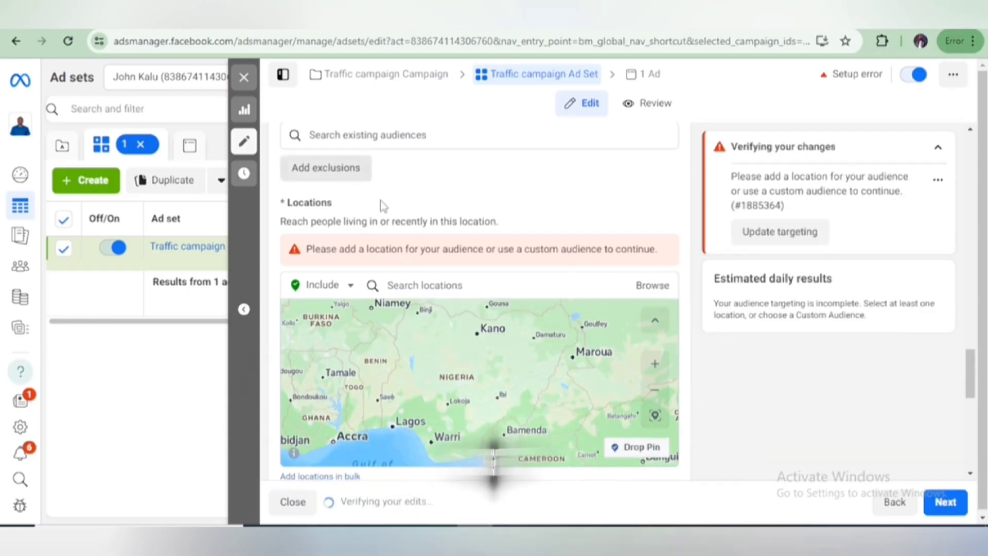
pyautogui.click(439, 284)
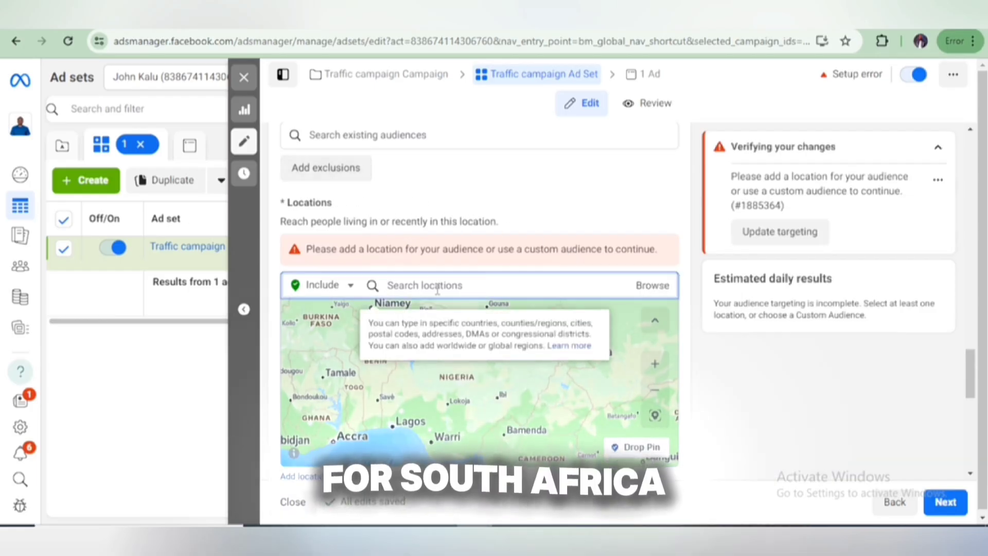
pyautogui.write('sou')
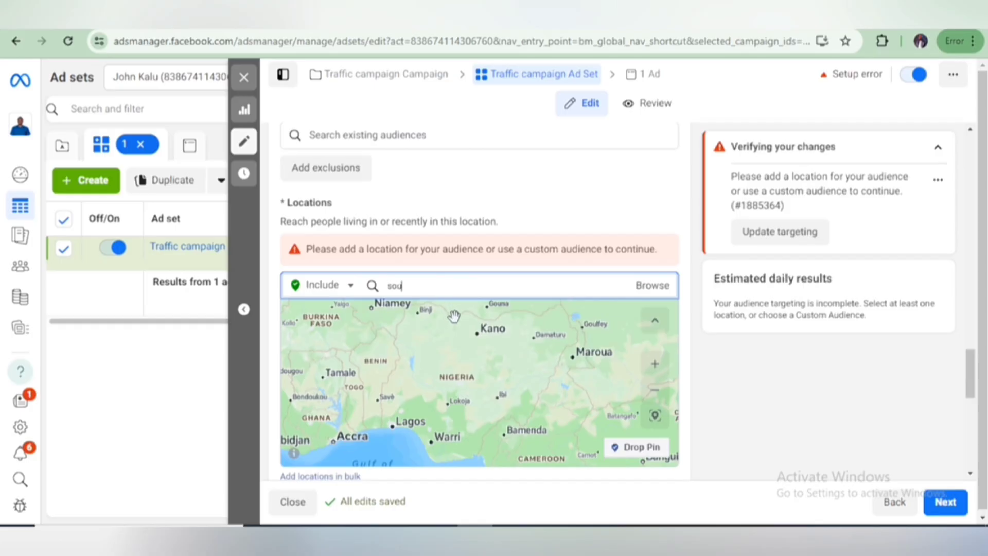
pyautogui.write('th afr')
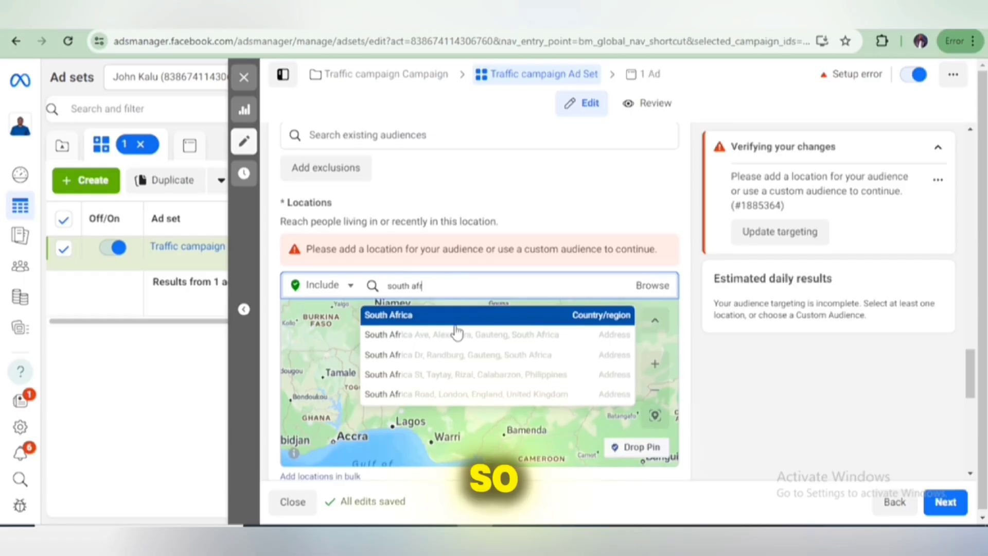
pyautogui.click(458, 315)
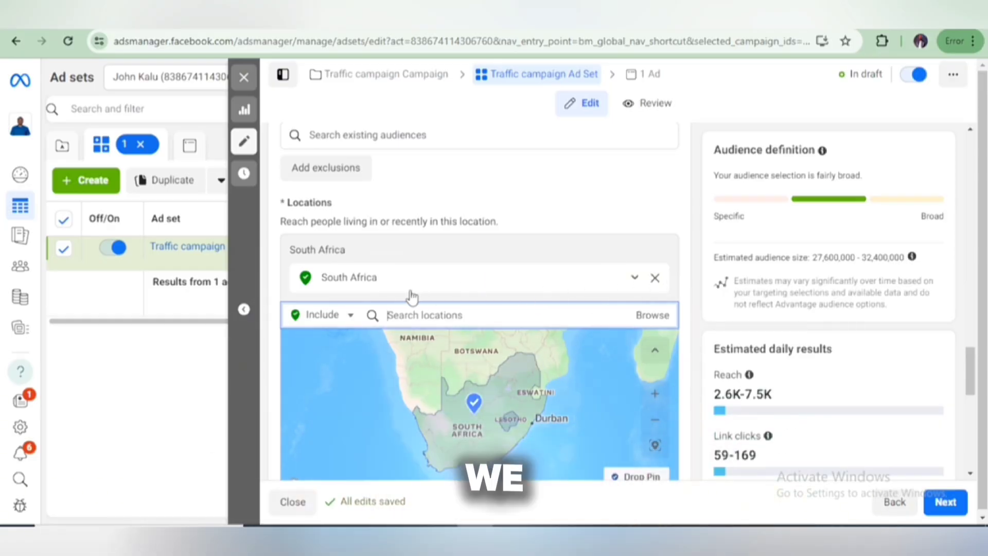
# Step: Remove South Africa from the audience locations and add the United States instead
pyautogui.moveTo(749, 375)
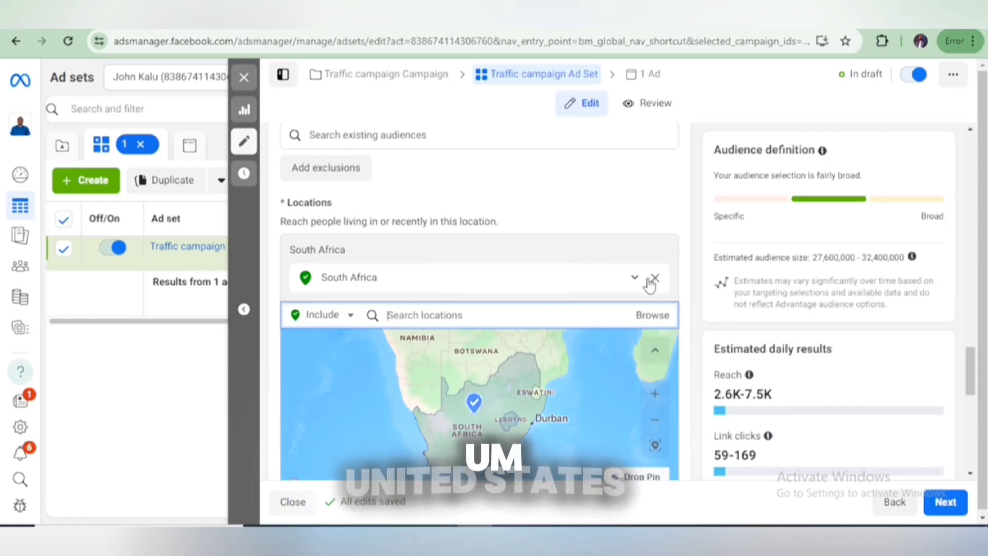
pyautogui.click(555, 298)
pyautogui.click(655, 277)
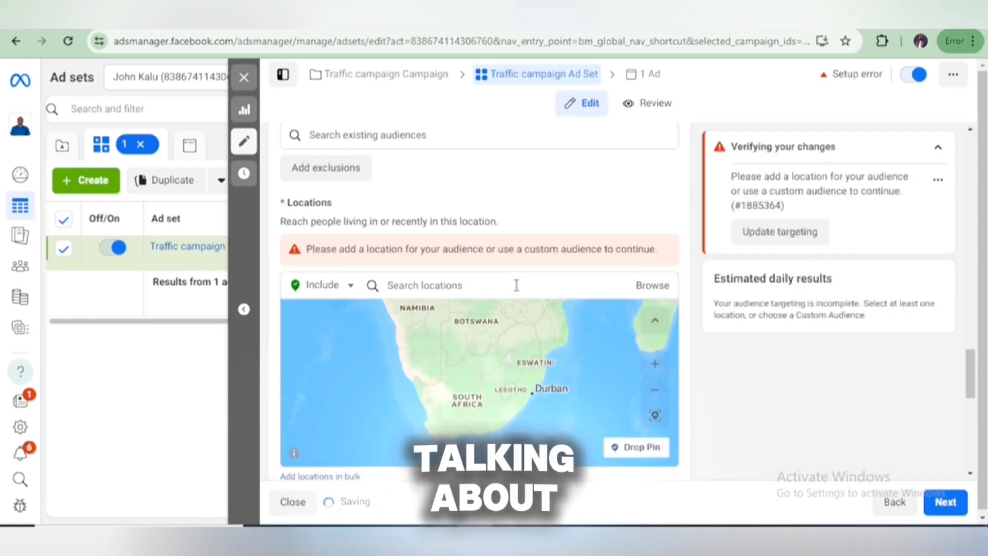
pyautogui.click(516, 285)
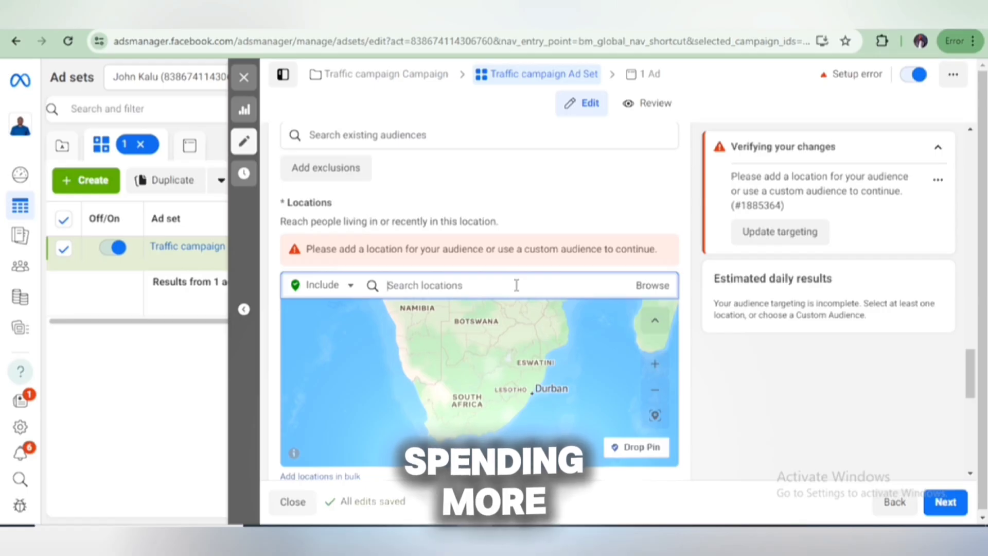
pyautogui.write('unite')
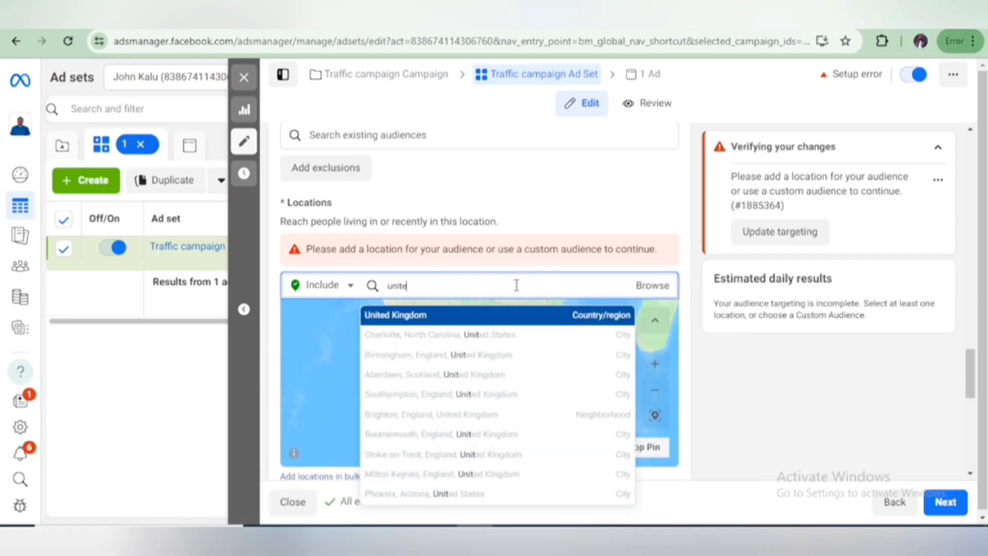
pyautogui.write('d state')
pyautogui.click(500, 315)
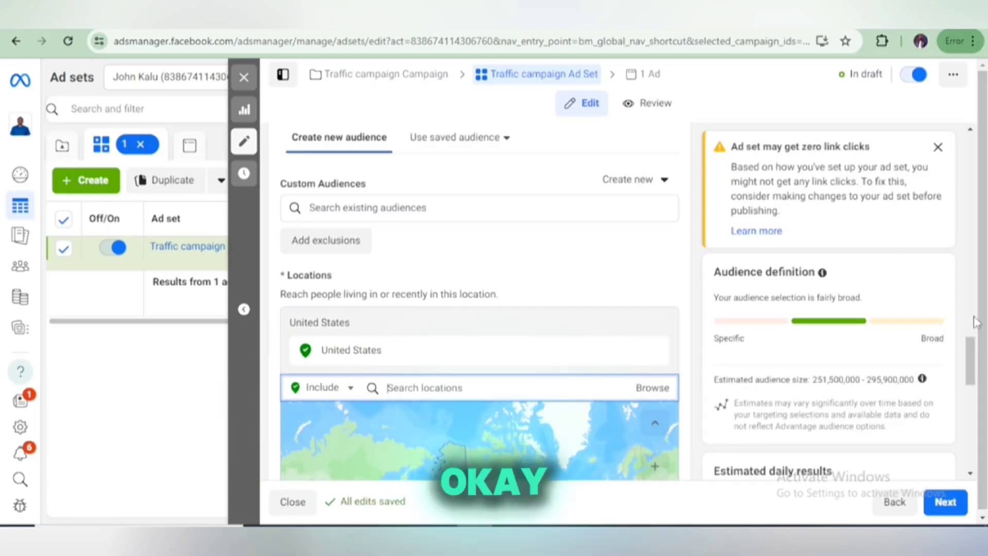
# Step: Remove the United States from the audience locations and add the country Nigeria instead
pyautogui.moveTo(609, 367)
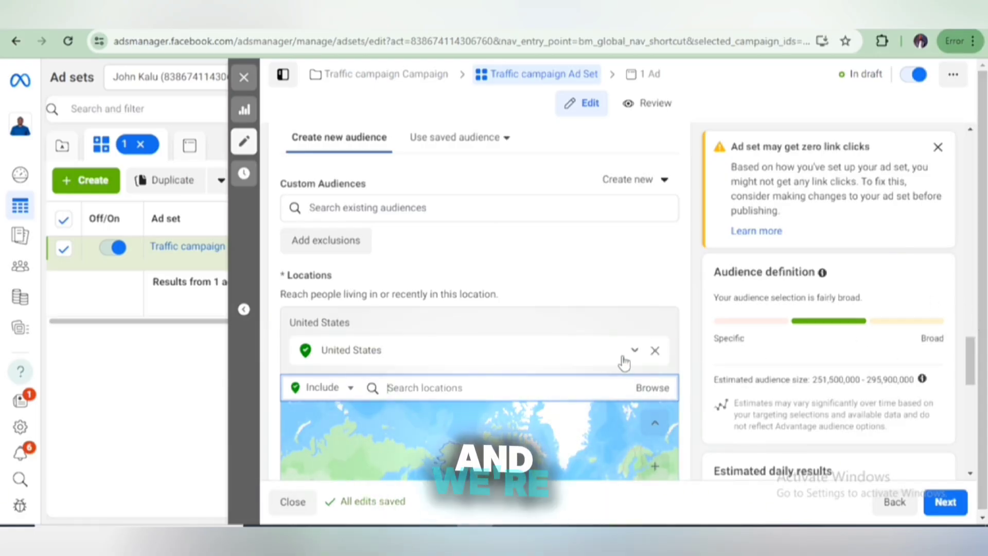
pyautogui.click(655, 352)
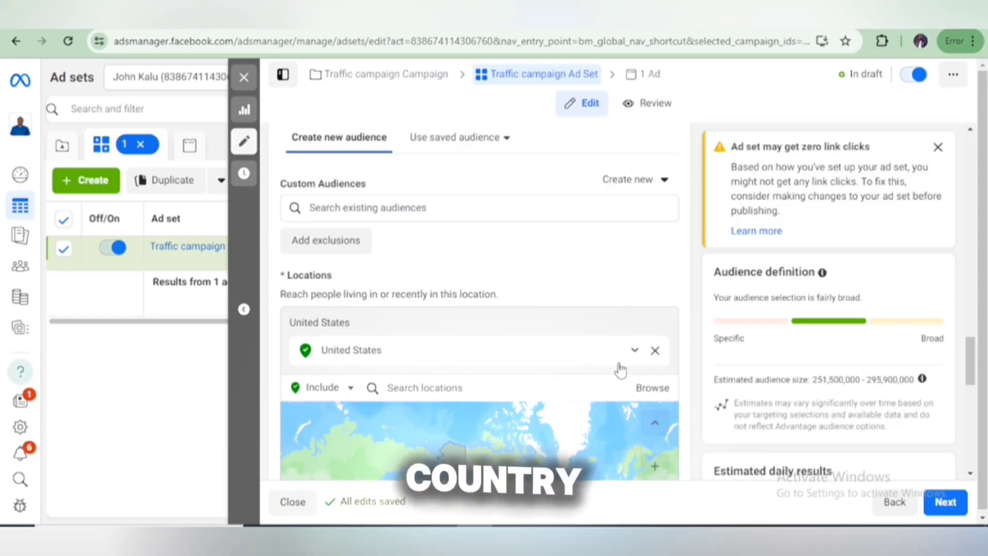
pyautogui.click(492, 363)
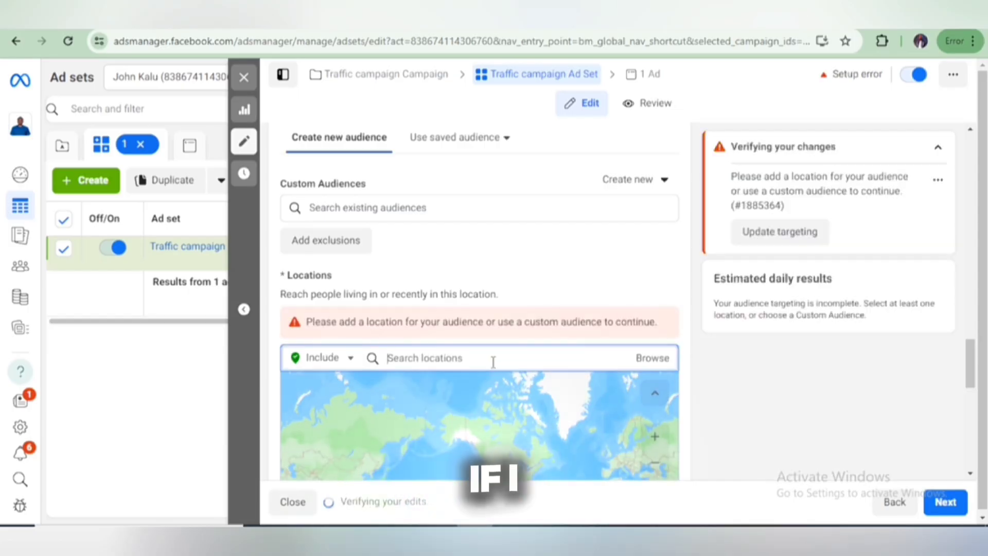
pyautogui.write('ni')
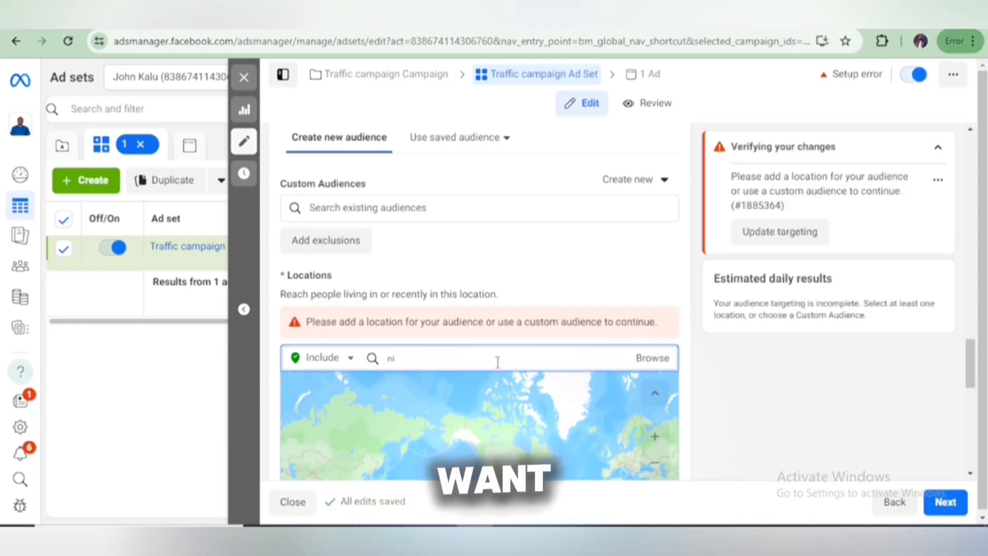
pyautogui.write('gr')
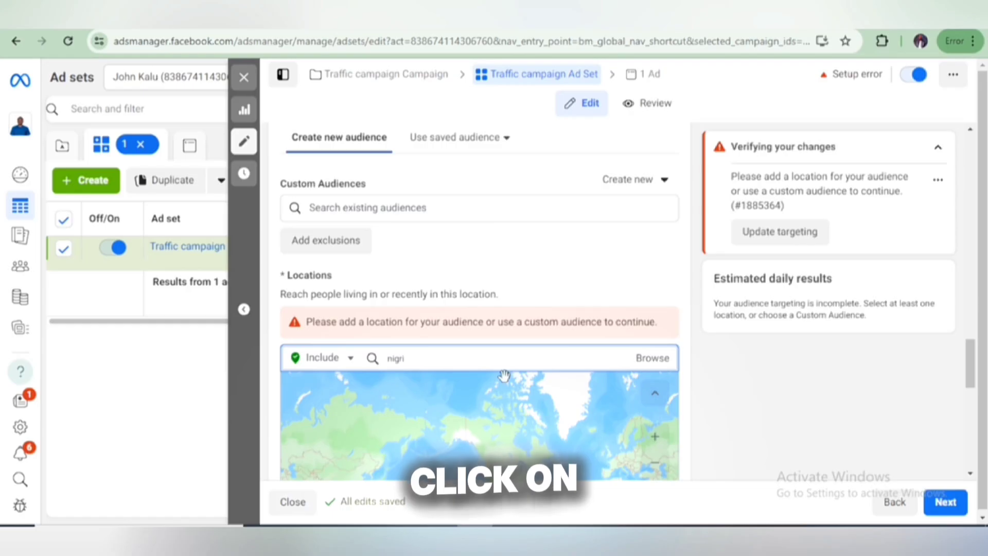
pyautogui.write('i')
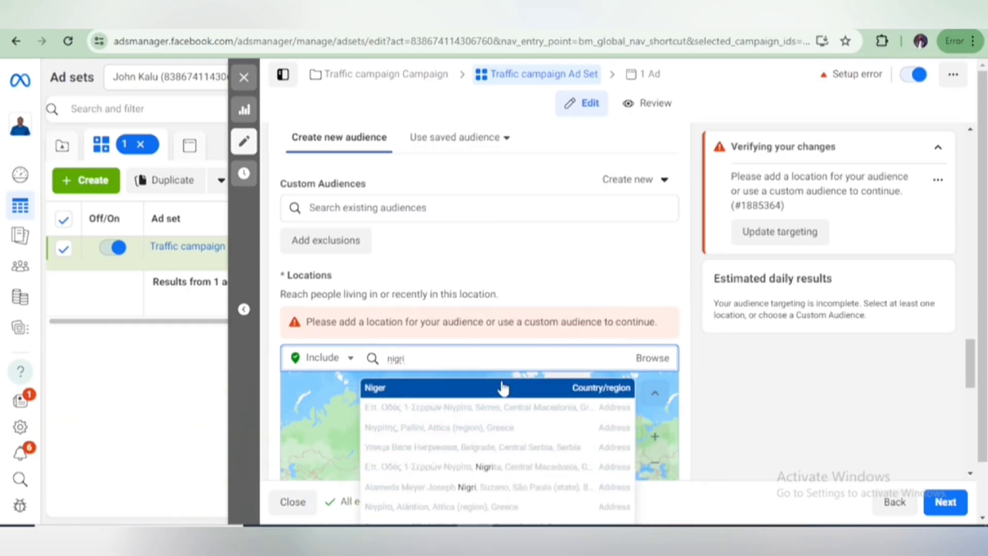
pyautogui.write('e')
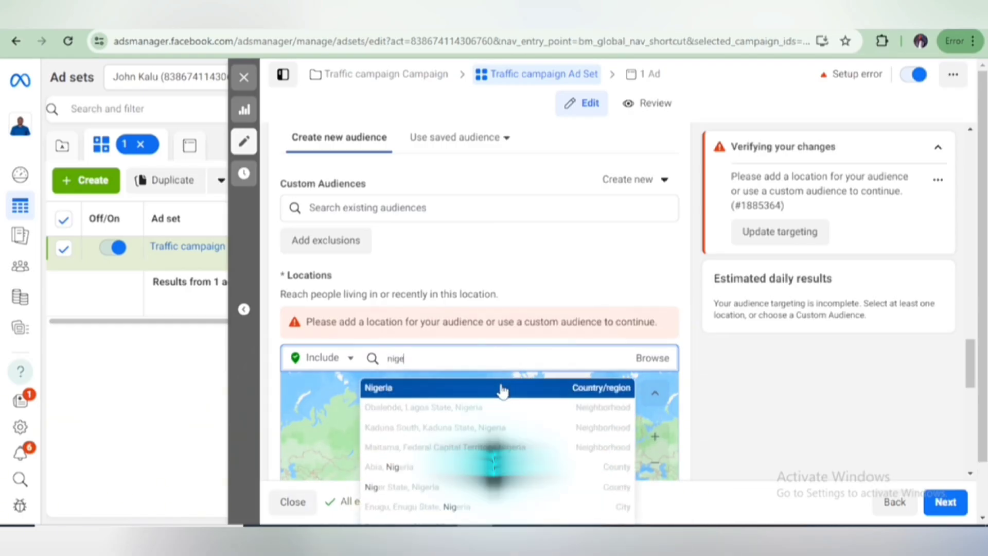
pyautogui.write('ria')
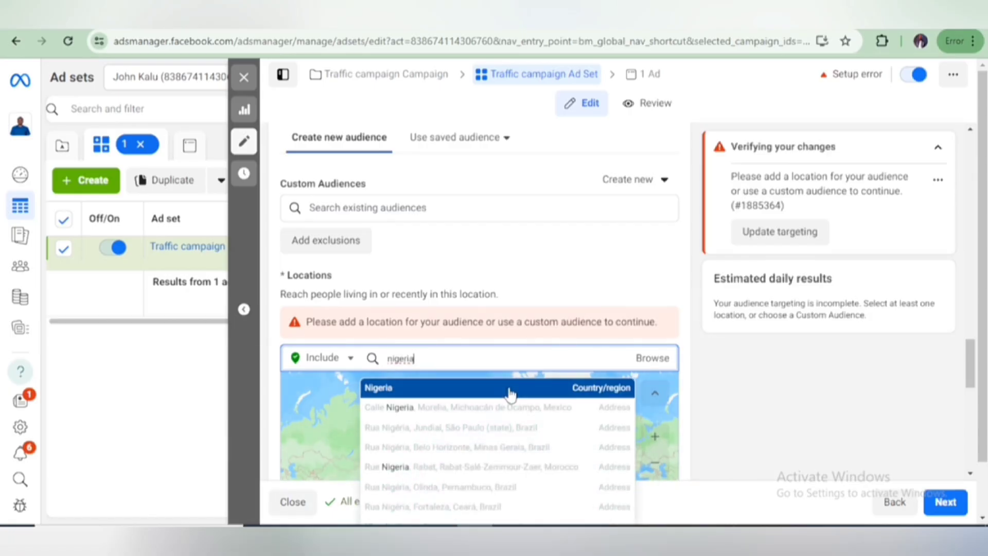
pyautogui.click(510, 394)
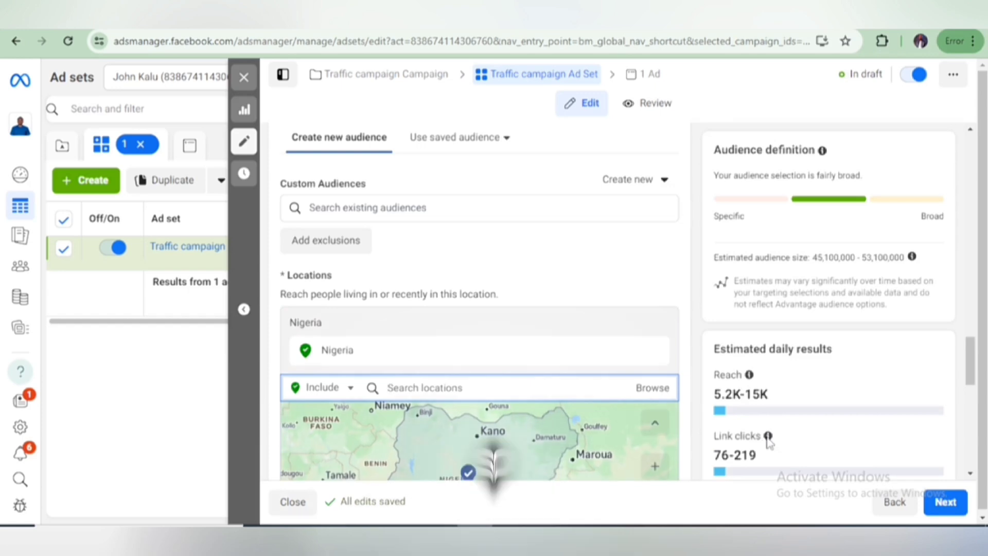
# Step: Target South Africa in place of Nigeria as the new audience's included location
pyautogui.scroll(-2, 813, 448)
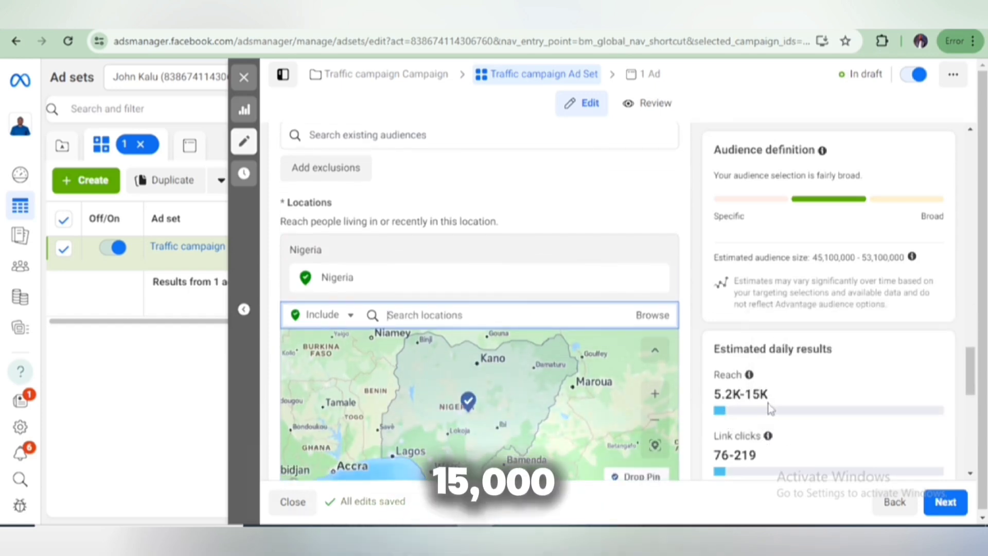
pyautogui.moveTo(641, 280)
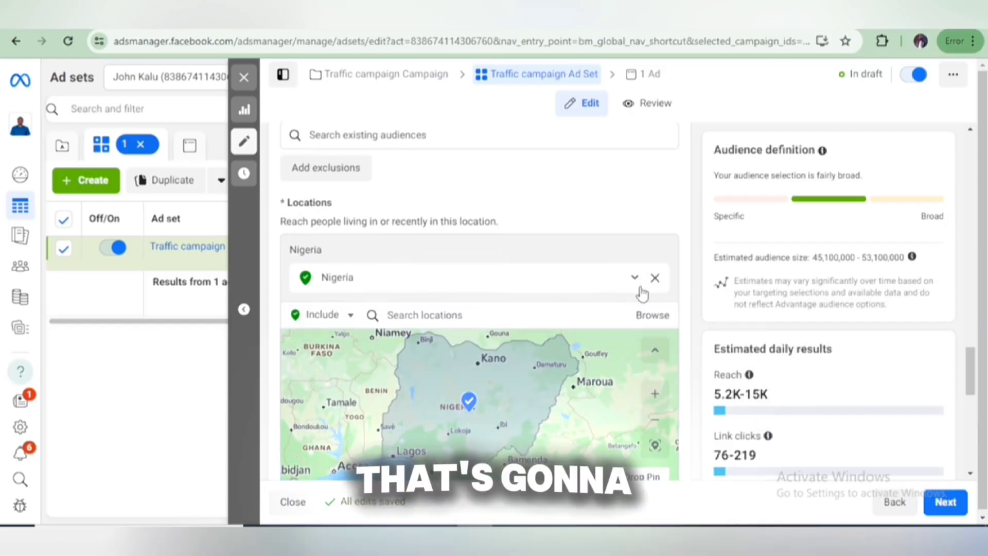
pyautogui.click(654, 278)
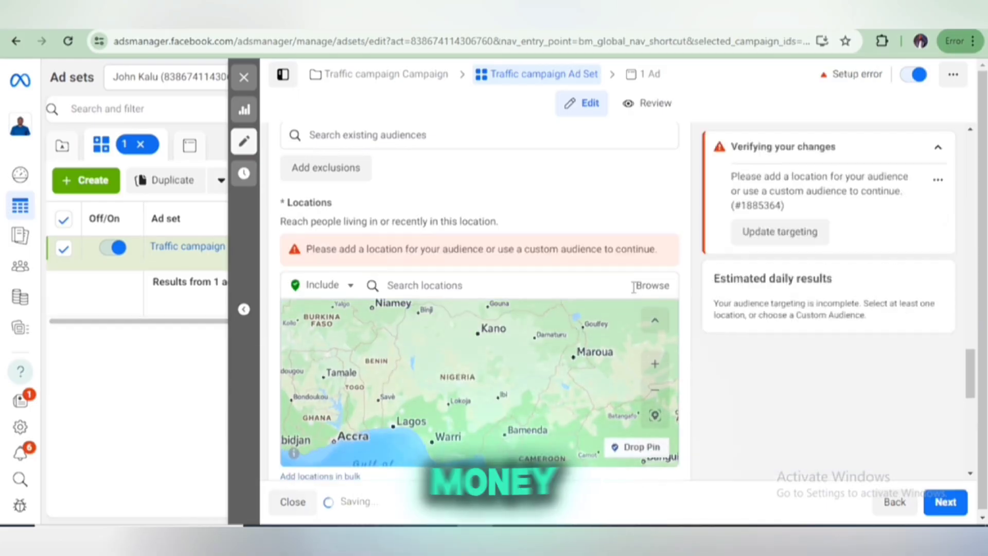
pyautogui.click(545, 292)
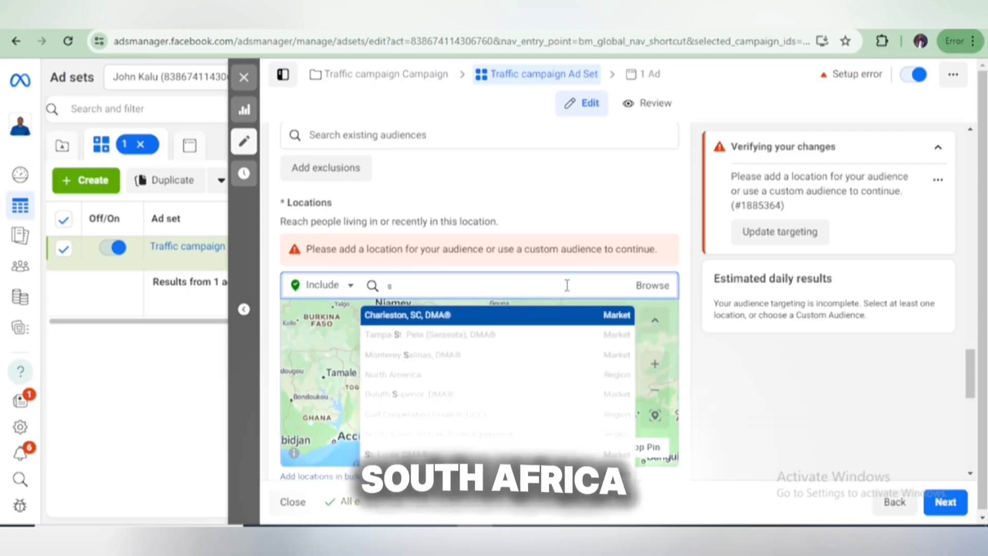
pyautogui.write('uth afr')
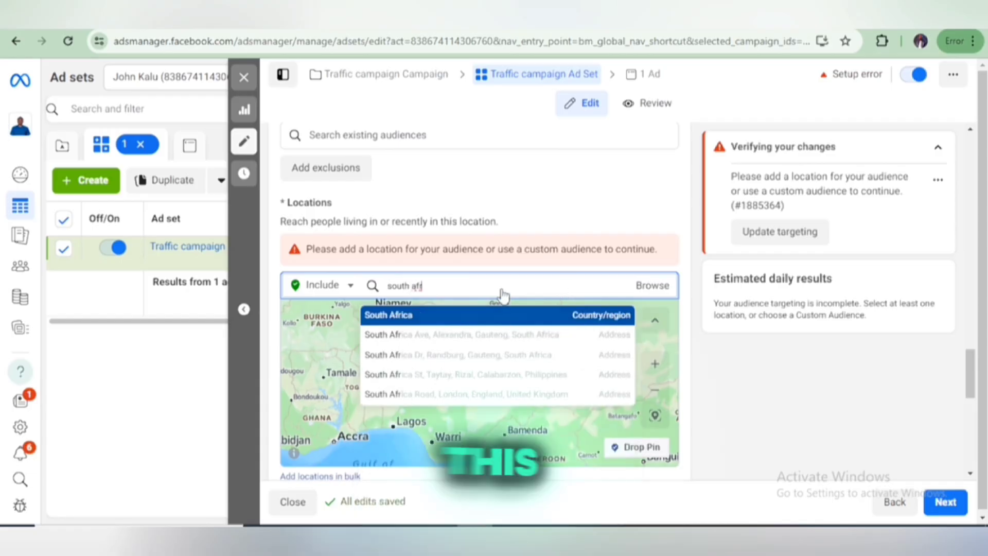
pyautogui.click(479, 313)
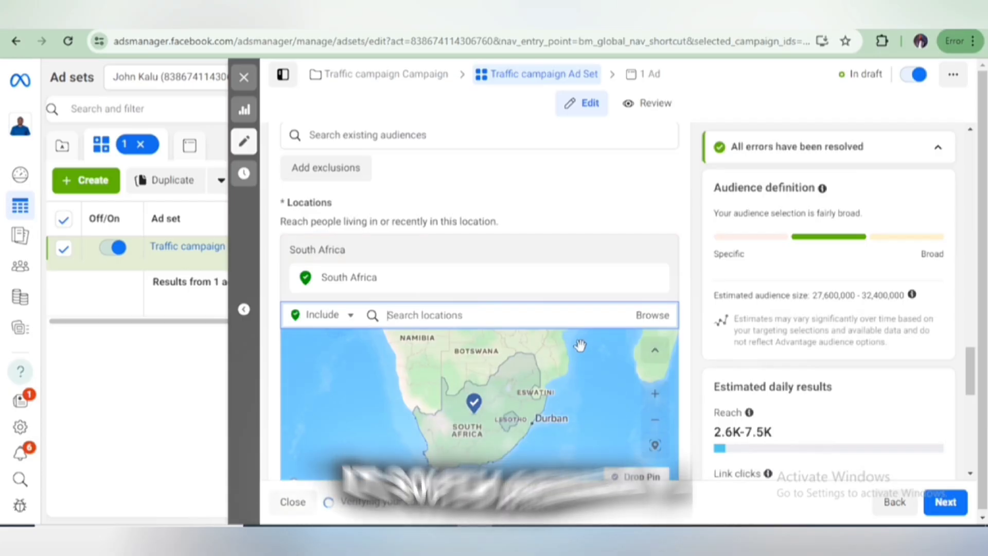
pyautogui.scroll(-4, 580, 345)
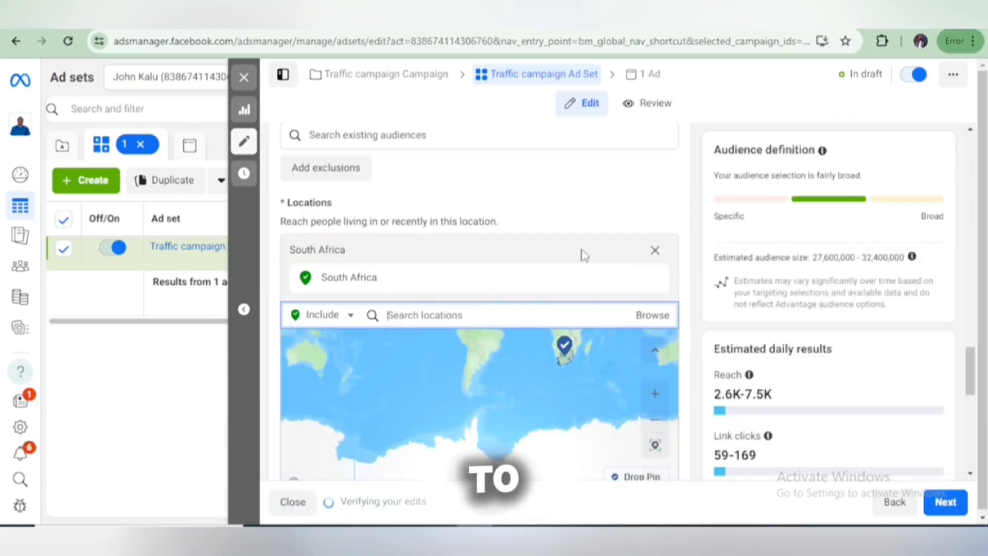
# Step: Restrict the audience's languages to English (All)
pyautogui.scroll(-6, 582, 256)
pyautogui.moveTo(311, 258)
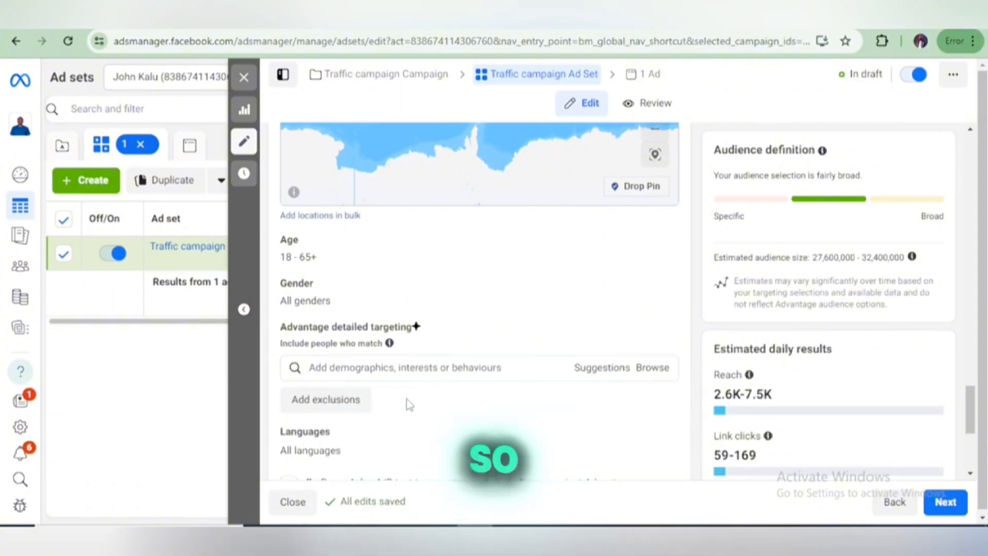
pyautogui.scroll(-4, 389, 435)
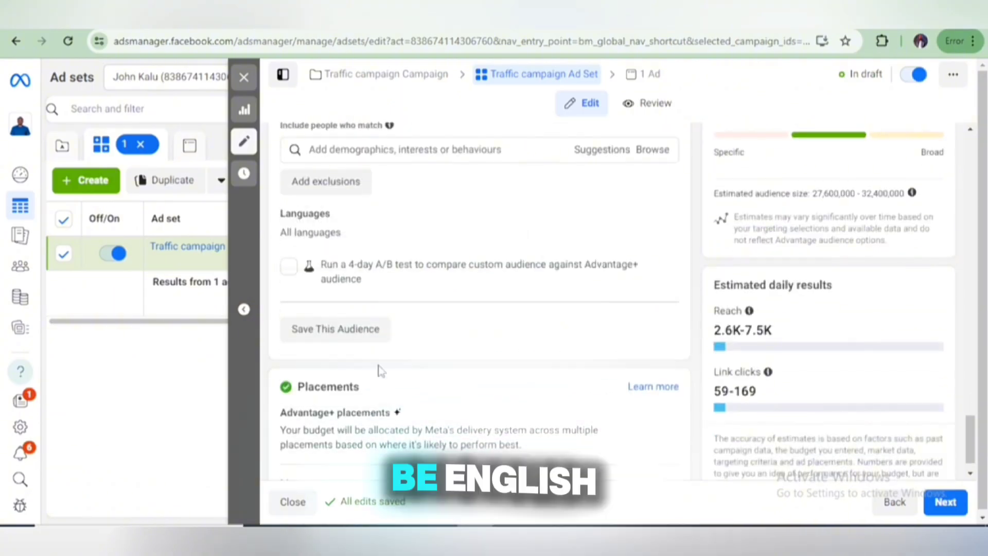
pyautogui.moveTo(614, 233)
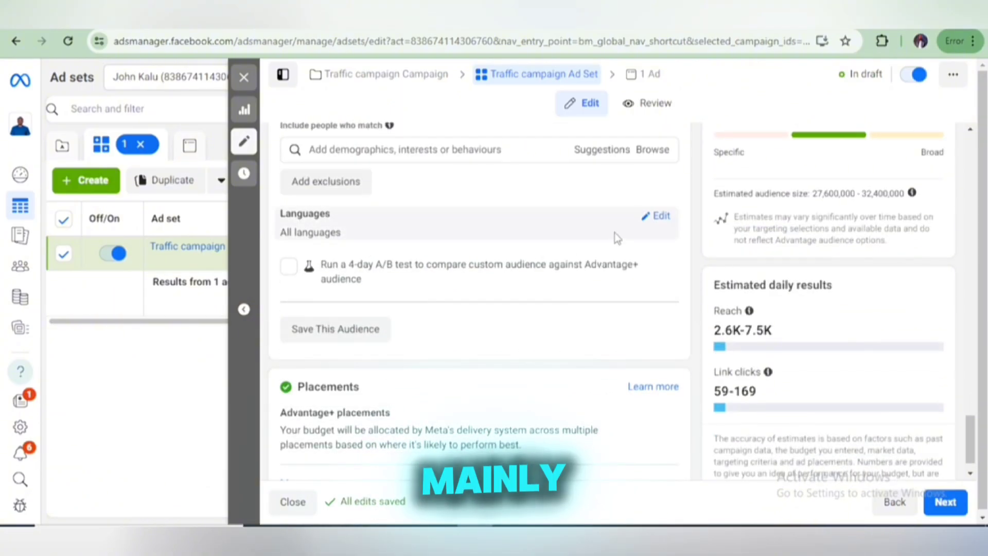
pyautogui.click(654, 219)
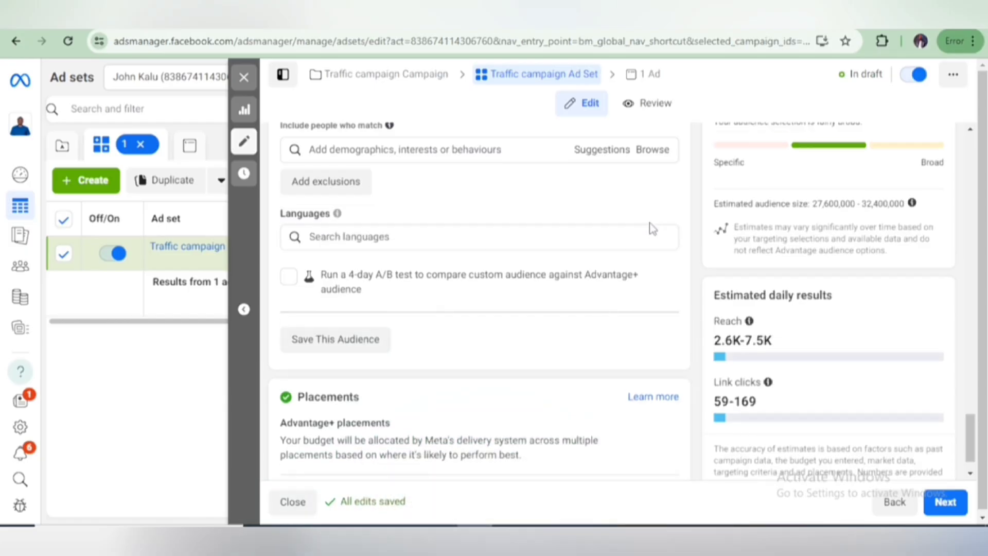
pyautogui.click(587, 242)
pyautogui.write('e')
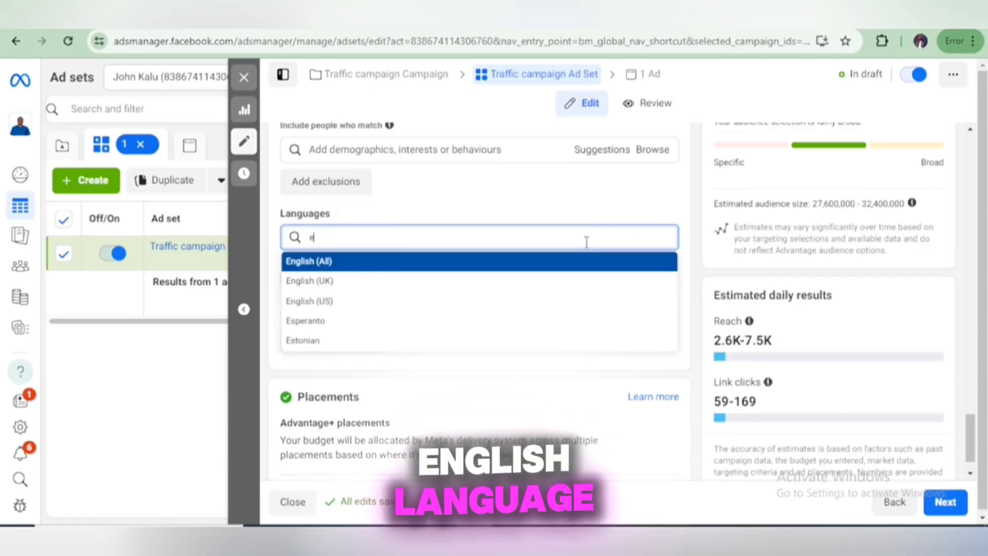
pyautogui.write('ngl')
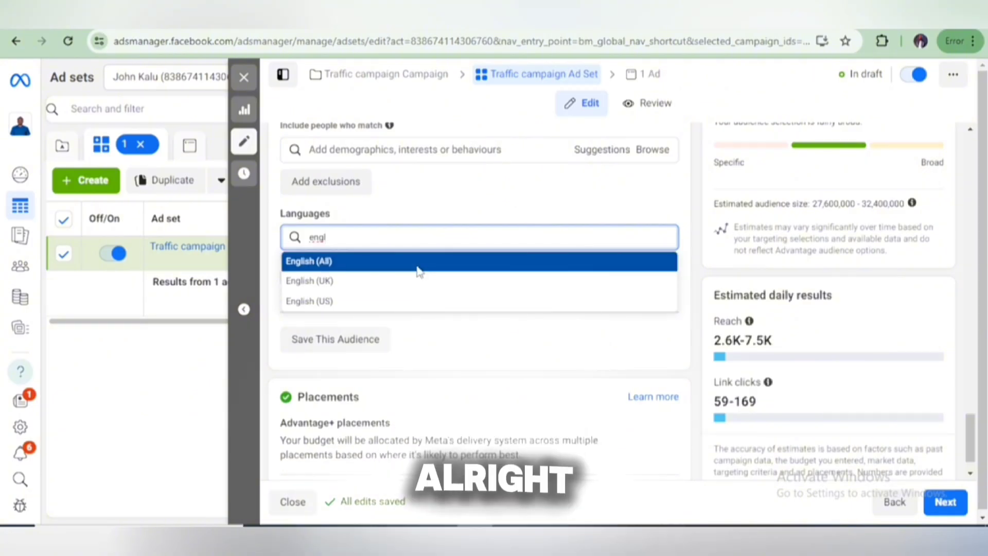
pyautogui.click(355, 265)
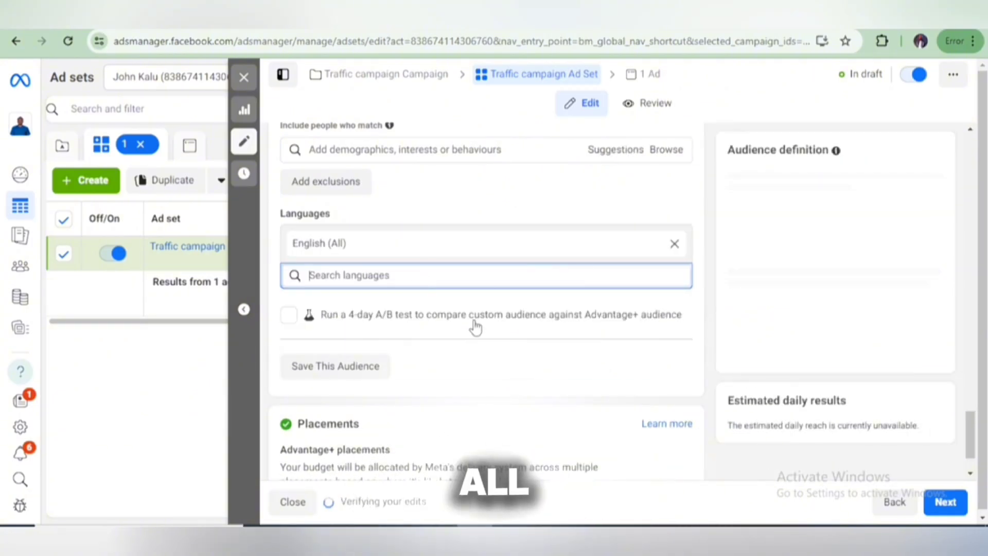
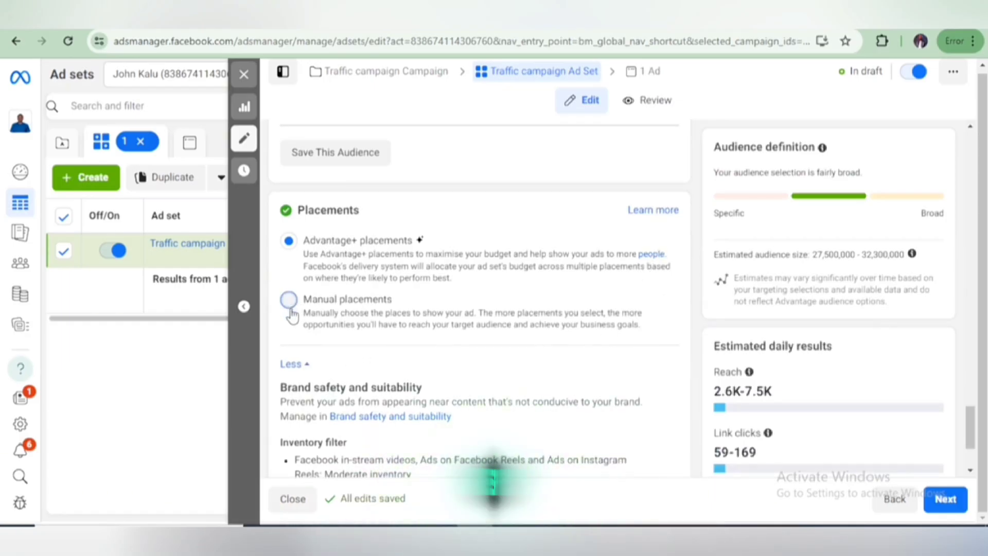
# Step: Switch the ad set to manual placements and look through its platforms and placement categories
pyautogui.click(288, 301)
pyautogui.scroll(-2, 382, 419)
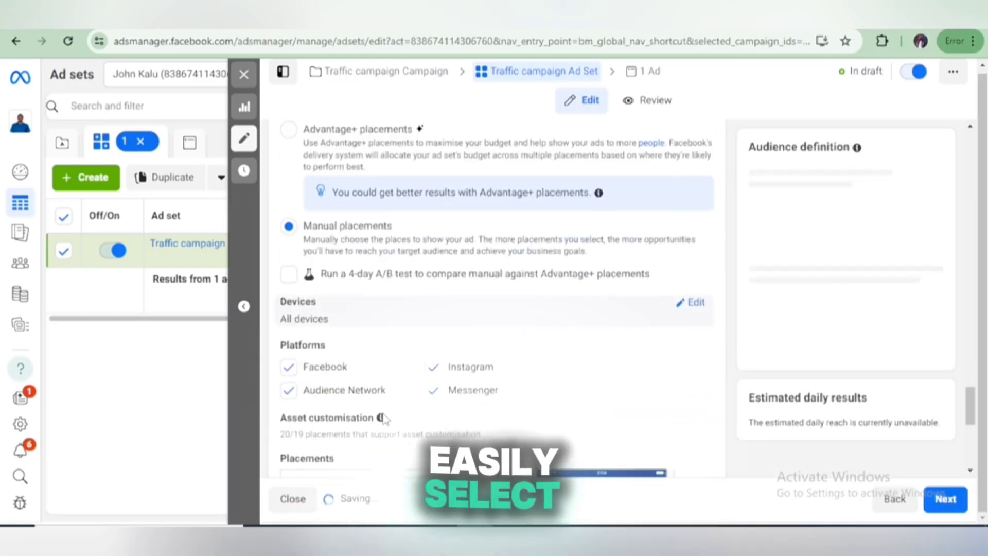
pyautogui.scroll(-1, 382, 418)
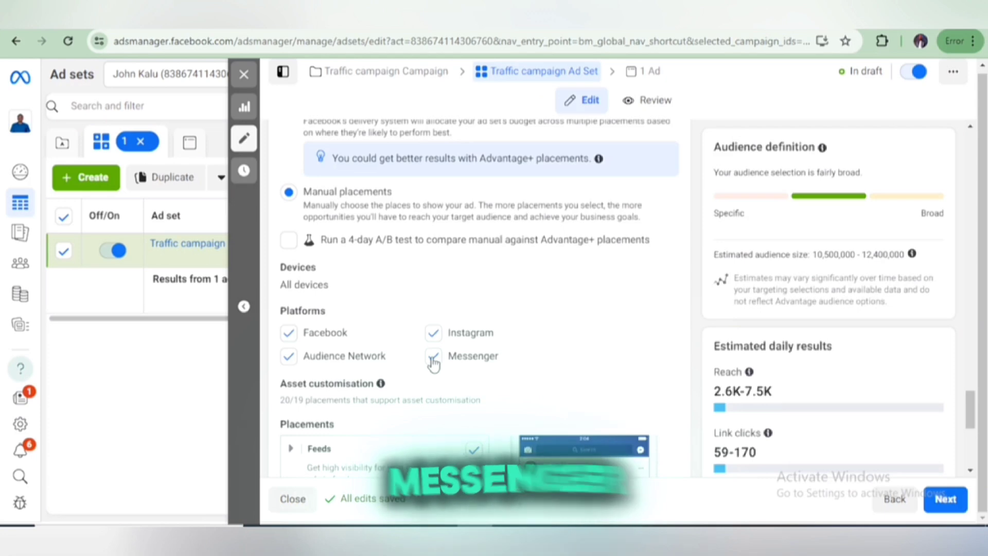
pyautogui.scroll(-2, 433, 363)
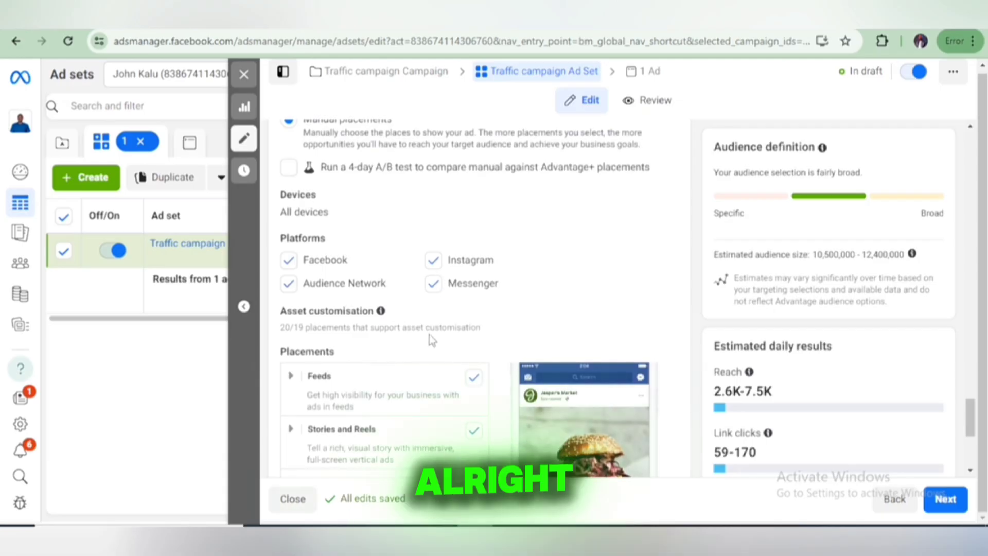
pyautogui.scroll(-4, 439, 356)
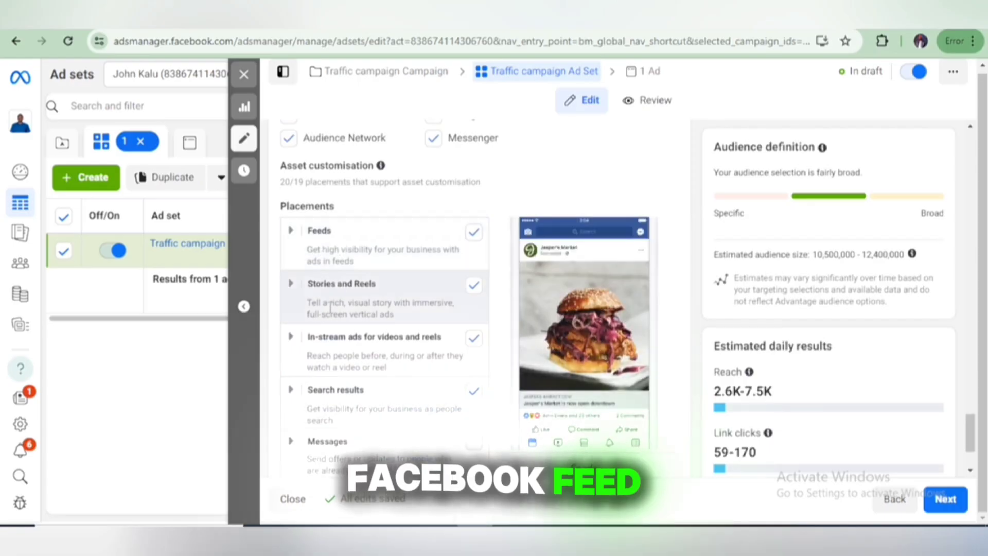
pyautogui.scroll(-2, 335, 311)
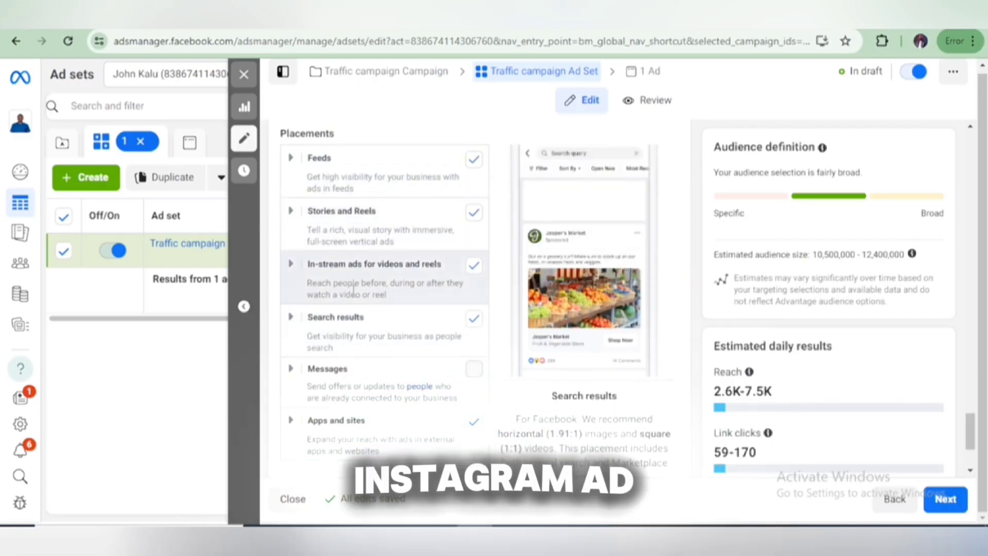
pyautogui.scroll(-2, 358, 303)
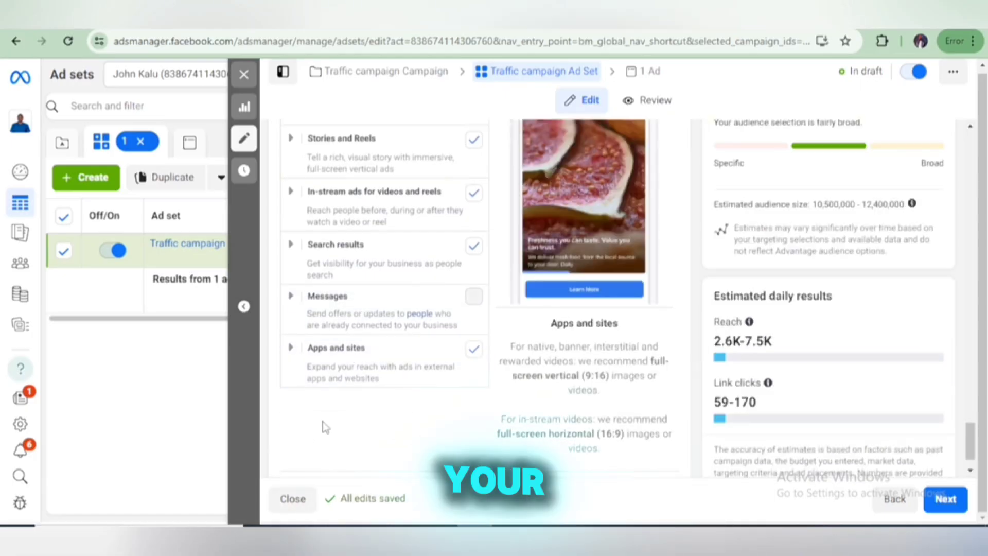
pyautogui.scroll(5, 370, 396)
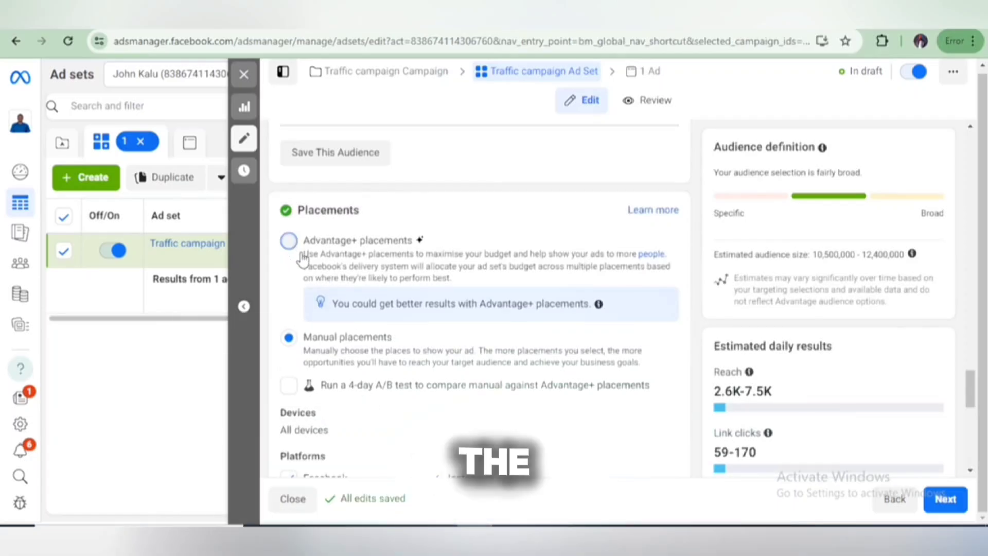
# Step: Set the placements back to Advantage+ placements and continue to the ad level
pyautogui.click(289, 241)
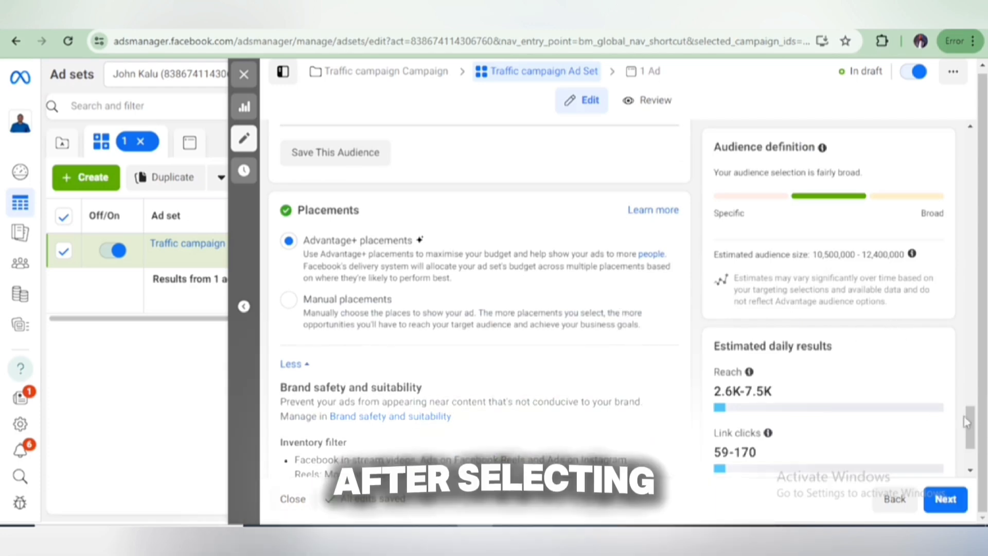
pyautogui.scroll(-3, 966, 422)
pyautogui.click(945, 499)
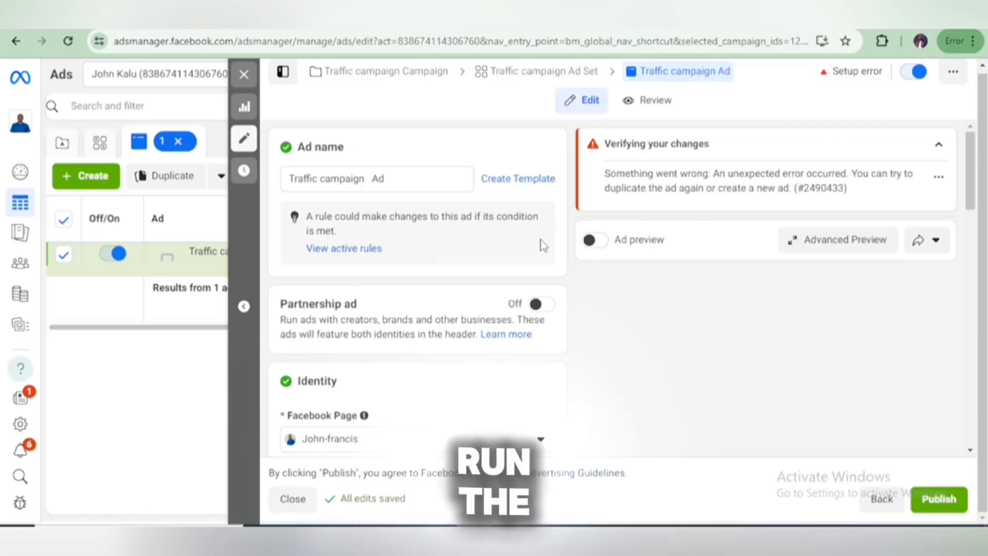
# Step: Check which Facebook Pages and Instagram accounts are available for the ad's identity
pyautogui.scroll(-4, 520, 259)
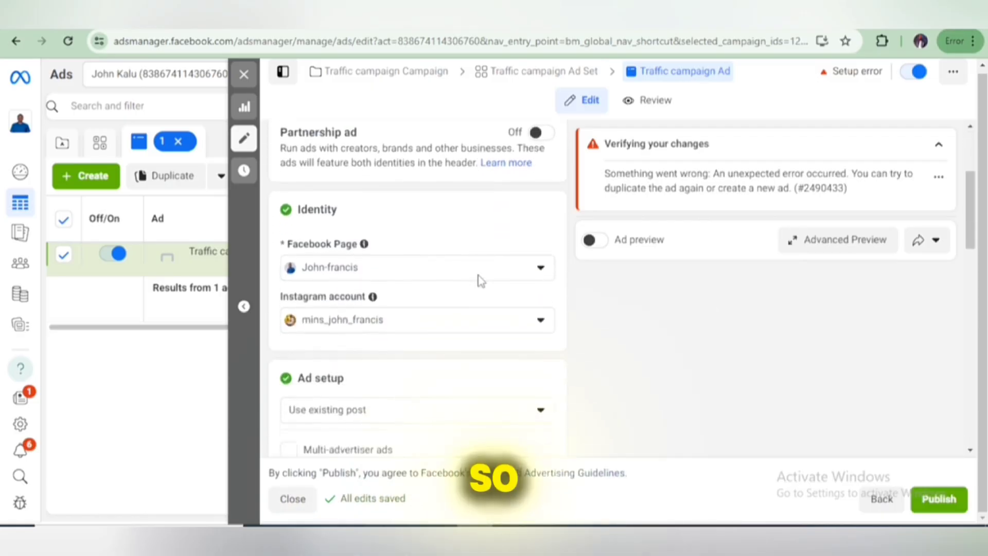
pyautogui.click(540, 227)
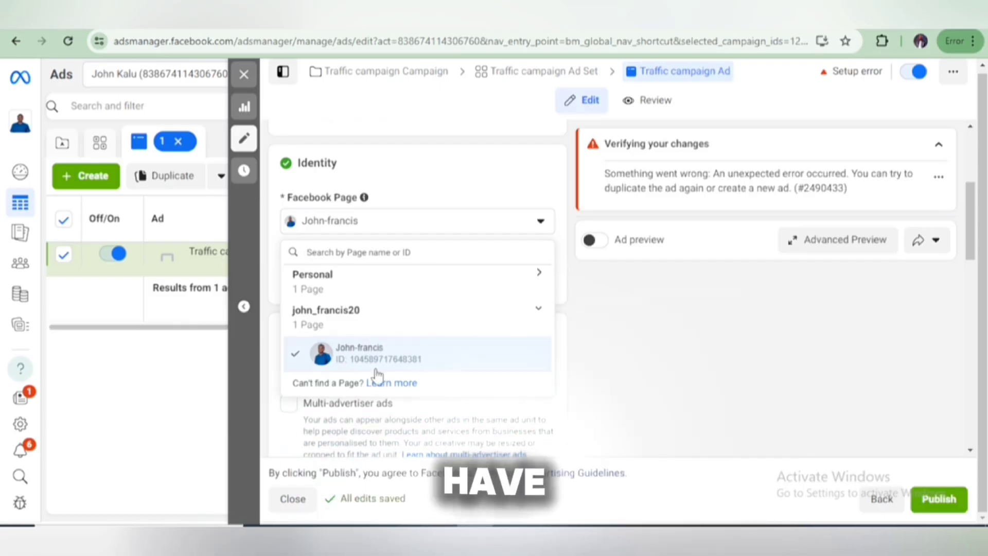
pyautogui.click(610, 353)
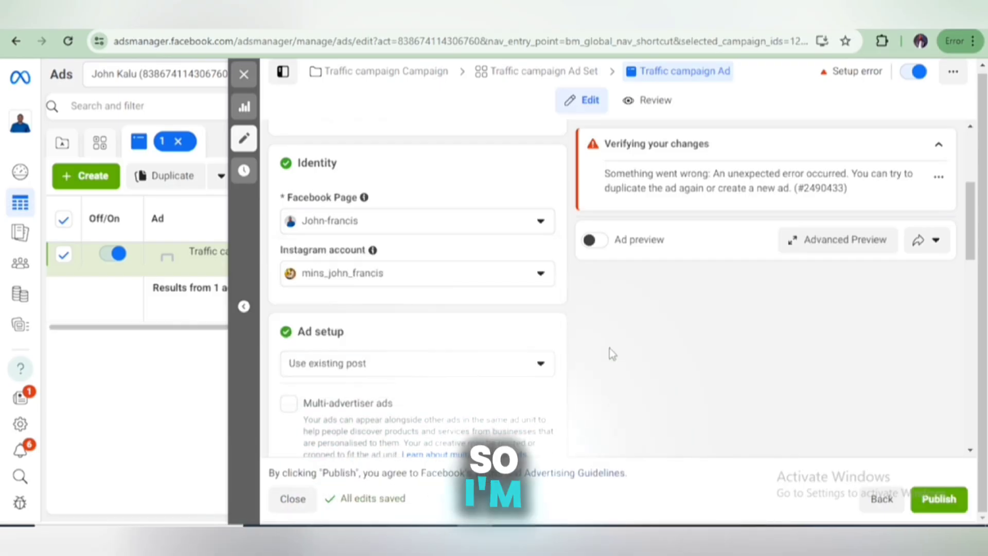
pyautogui.click(538, 282)
pyautogui.click(581, 332)
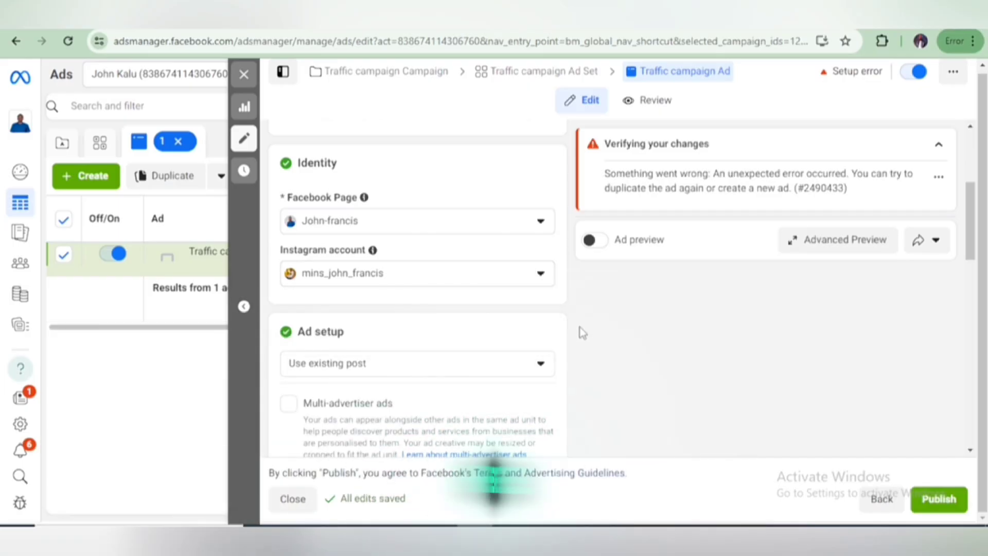
# Step: Set the ad setup to Create Ad
pyautogui.scroll(-1, 577, 336)
pyautogui.scroll(-2, 577, 336)
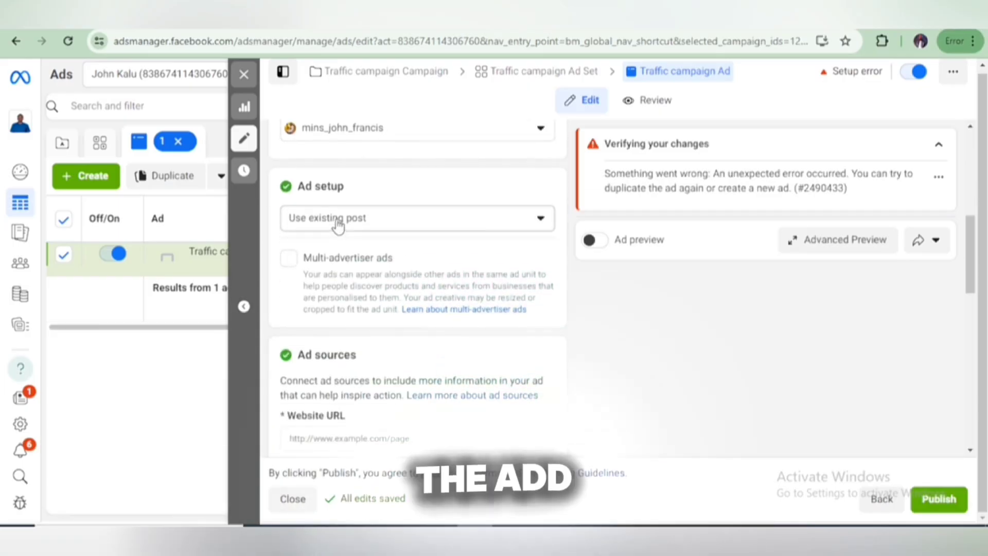
pyautogui.click(540, 231)
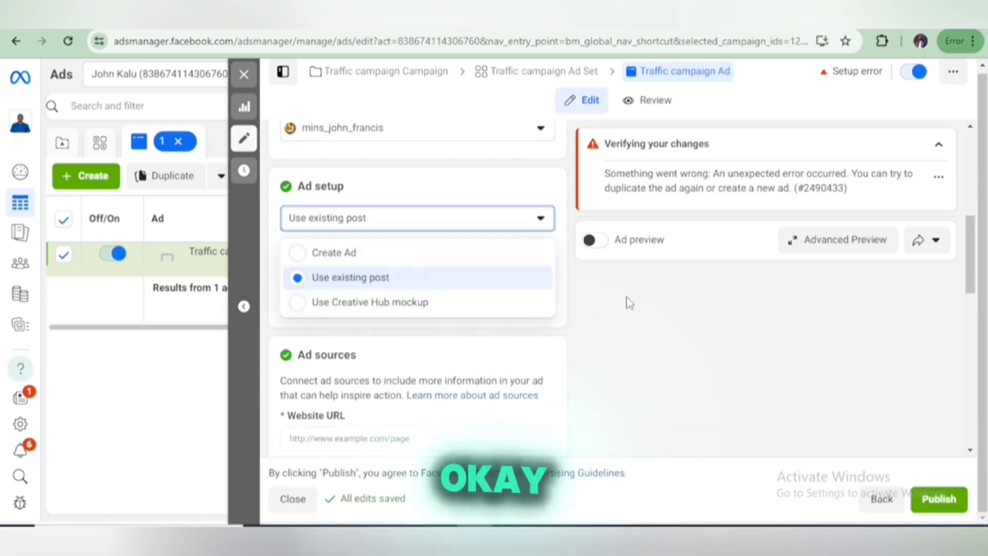
pyautogui.click(451, 254)
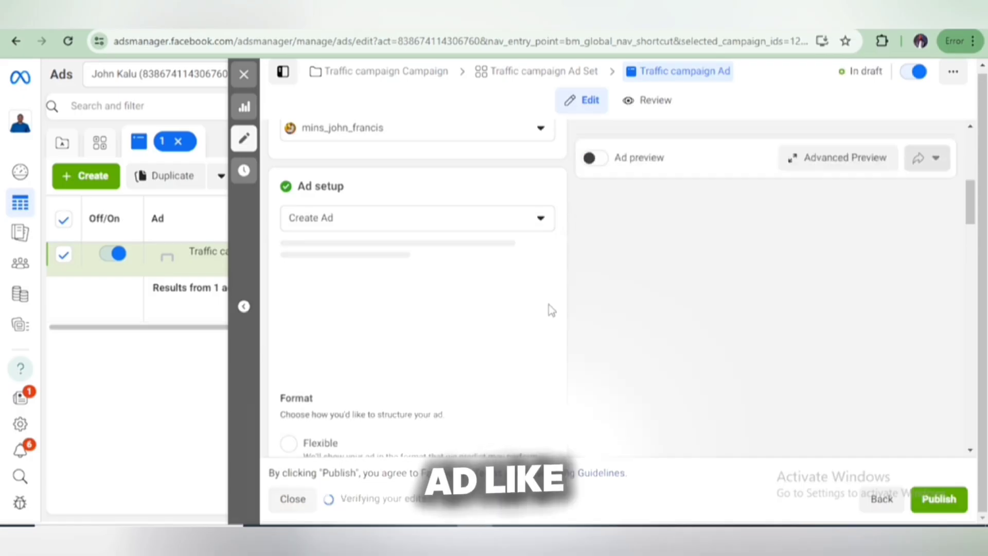
# Step: Copy the Linktree page's address from the browser and paste it as the ad's website URL
pyautogui.scroll(-5, 333, 345)
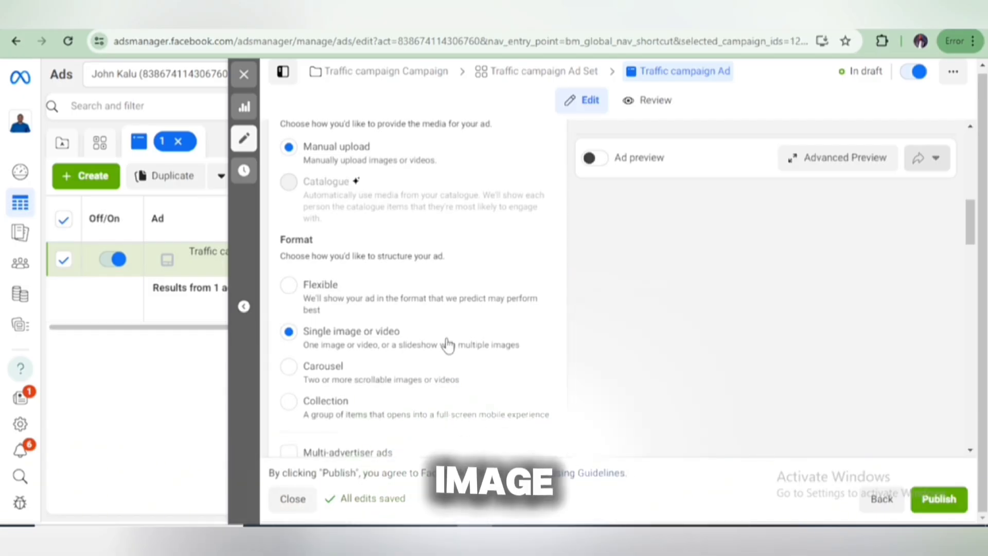
pyautogui.scroll(-5, 448, 345)
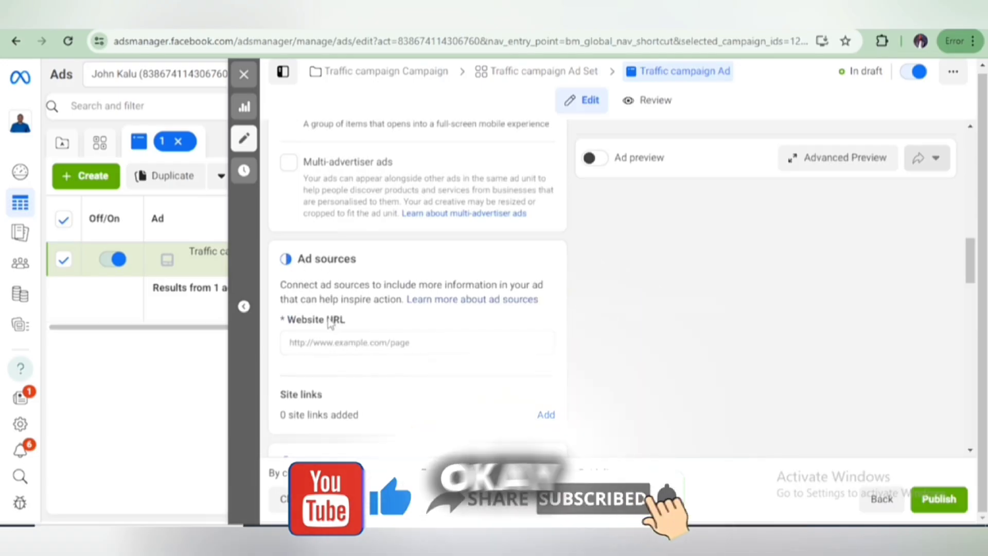
pyautogui.click(351, 343)
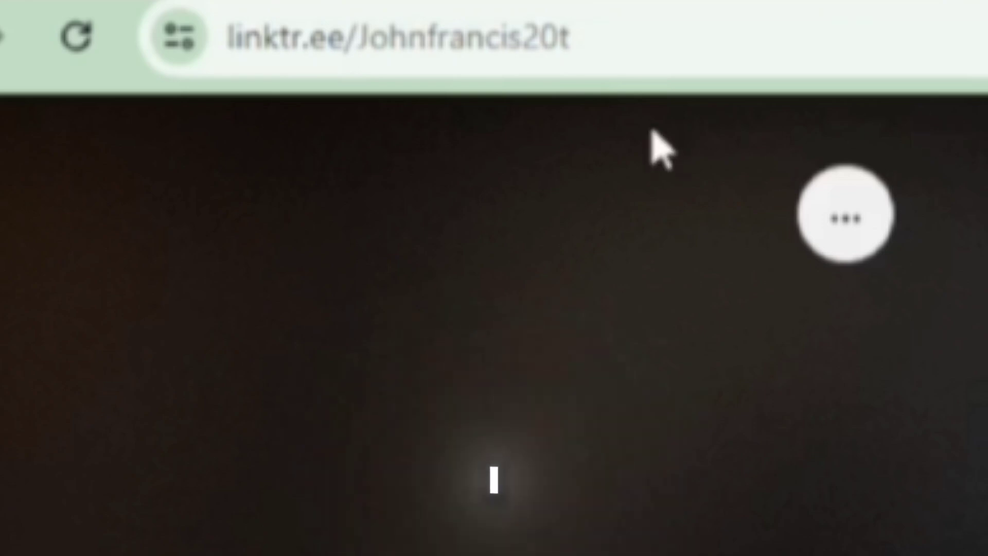
pyautogui.click(618, 44)
pyautogui.rightClick(512, 49)
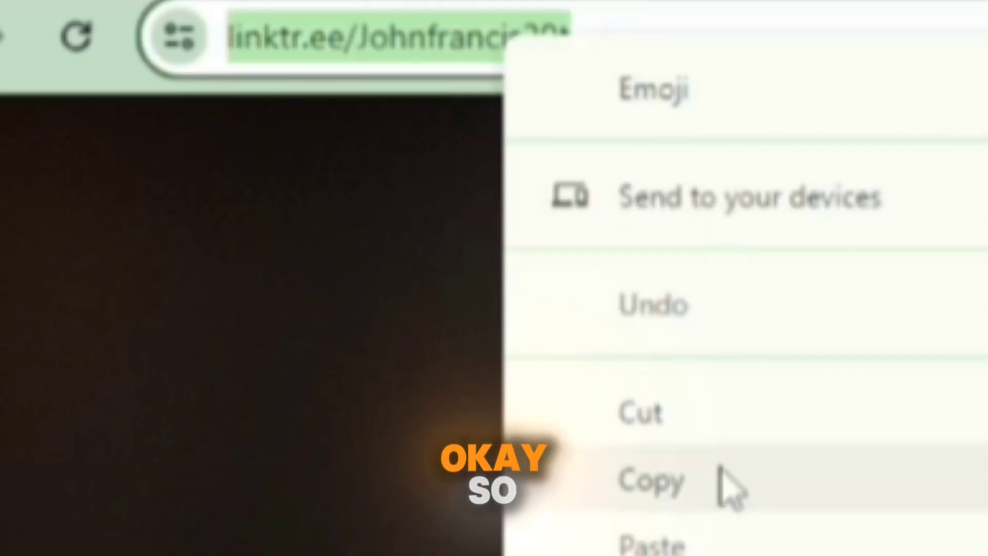
pyautogui.click(727, 484)
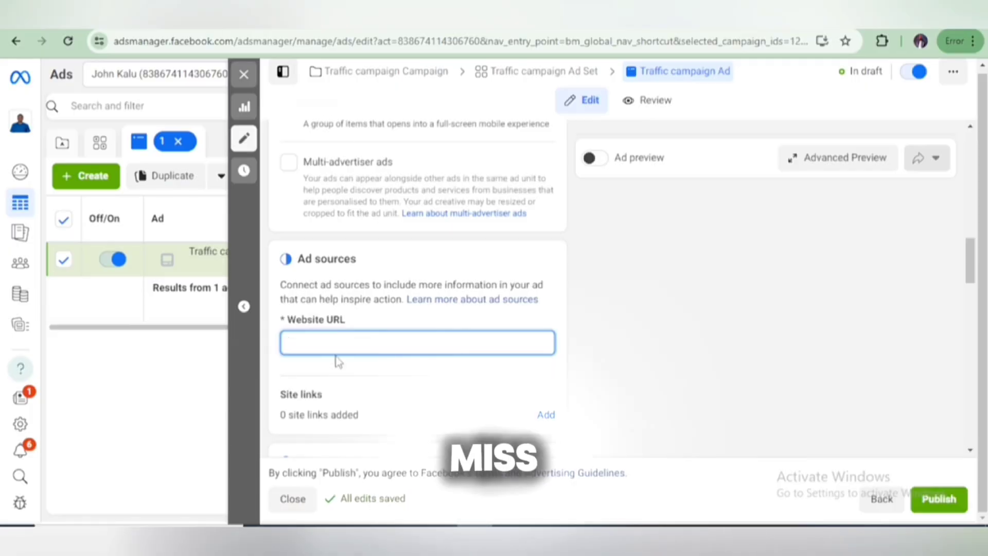
pyautogui.rightClick(342, 347)
pyautogui.click(412, 194)
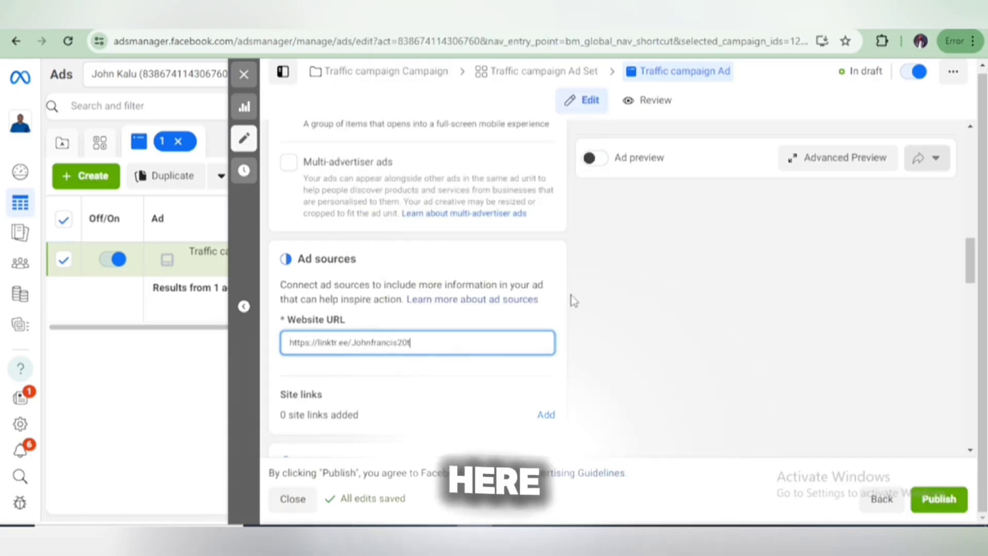
# Step: Examine the ad's preview for the feed and stories placements
pyautogui.scroll(-4, 553, 325)
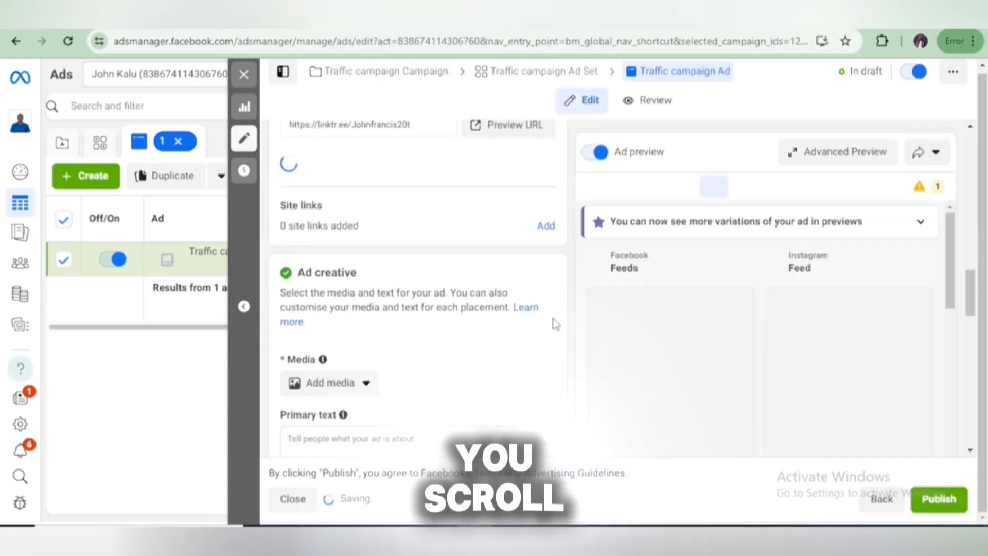
pyautogui.scroll(1, 552, 324)
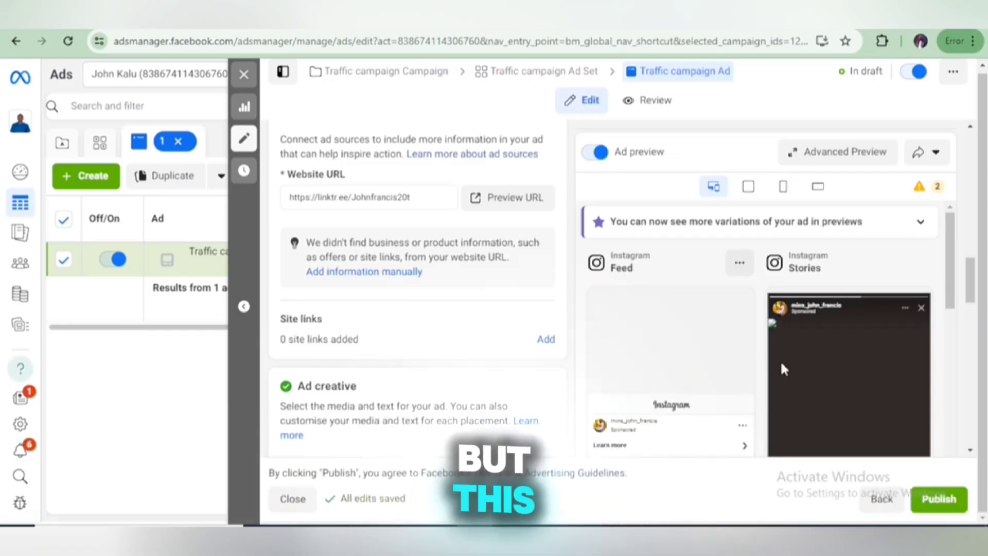
pyautogui.scroll(-3, 708, 376)
pyautogui.scroll(3, 708, 375)
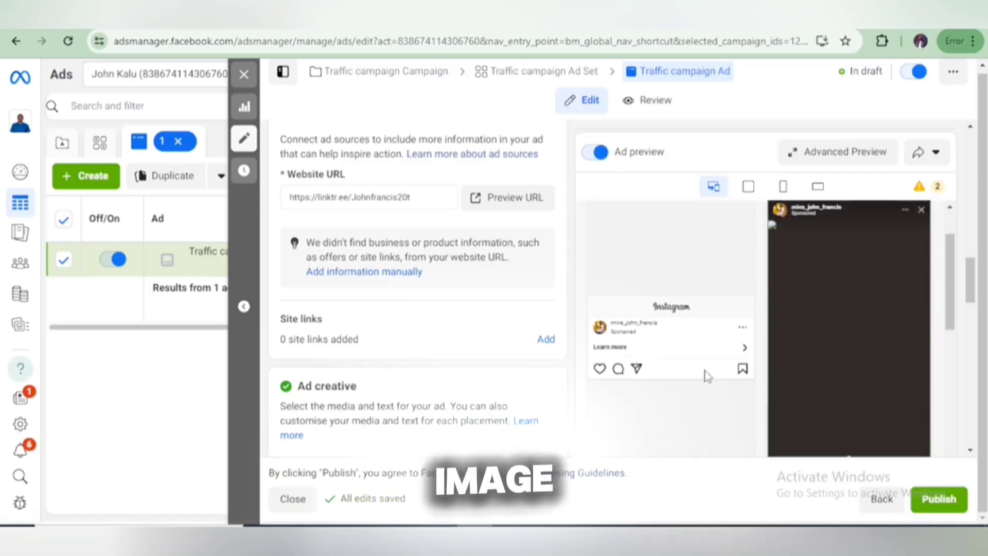
# Step: Clear the Linktree address from the ad's website URL
pyautogui.click(419, 202)
pyautogui.press('BackSpace')
pyautogui.press('BackSpace')
pyautogui.press('BackSpace')
pyautogui.press('BackSpace')
pyautogui.press('BackSpace')
pyautogui.press('BackSpace')
pyautogui.press('BackSpace')
pyautogui.press('BackSpace')
pyautogui.press('BackSpace')
pyautogui.press('BackSpace')
pyautogui.press('BackSpace')
pyautogui.press('BackSpace')
pyautogui.press('BackSpace')
pyautogui.press('BackSpace')
pyautogui.press('BackSpace')
pyautogui.press('BackSpace')
pyautogui.press('BackSpace')
pyautogui.press('BackSpace')
pyautogui.press('BackSpace')
pyautogui.press('BackSpace')
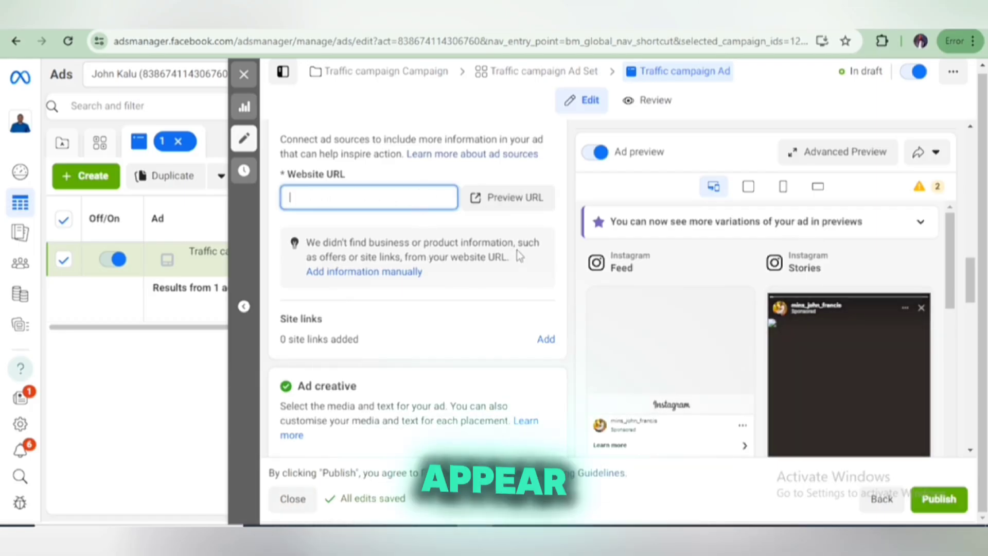
# Step: Add an image from the computer as the ad creative's media
pyautogui.scroll(-1, 517, 249)
pyautogui.scroll(-3, 443, 313)
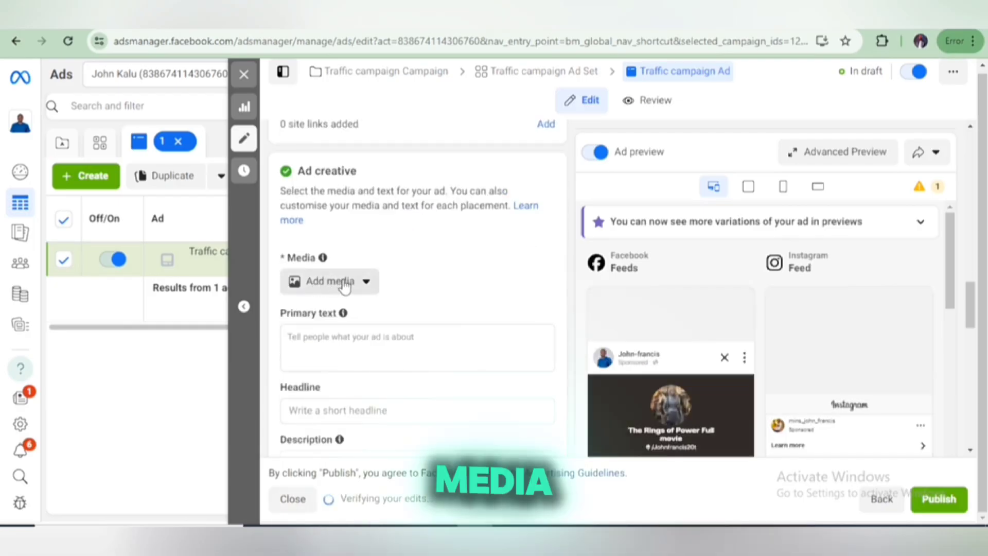
pyautogui.scroll(-2, 507, 257)
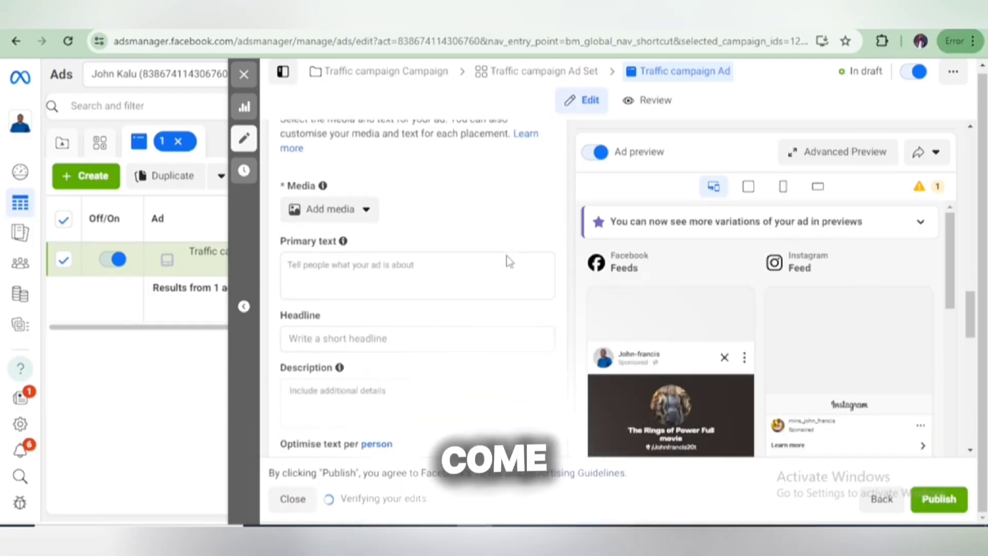
pyautogui.scroll(2, 508, 257)
pyautogui.click(343, 286)
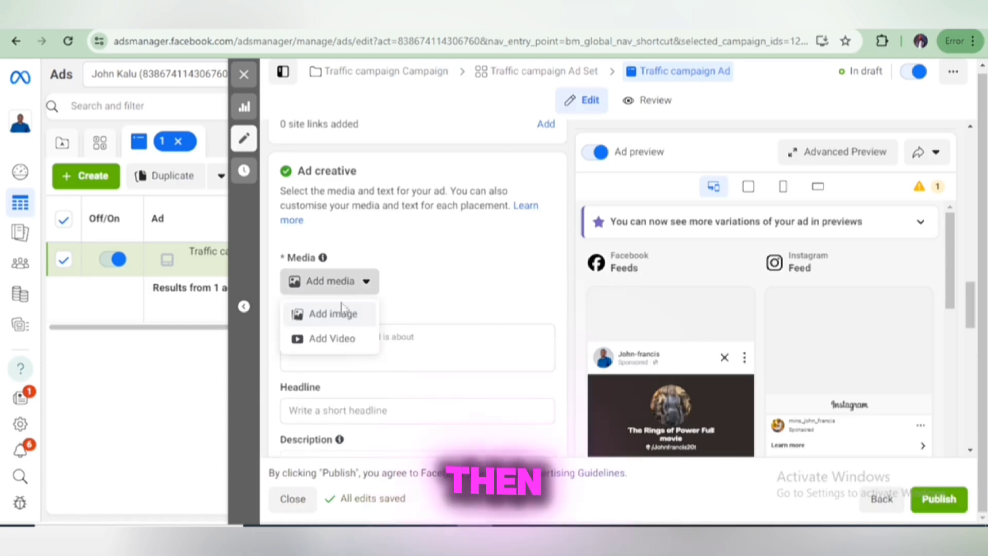
pyautogui.click(343, 325)
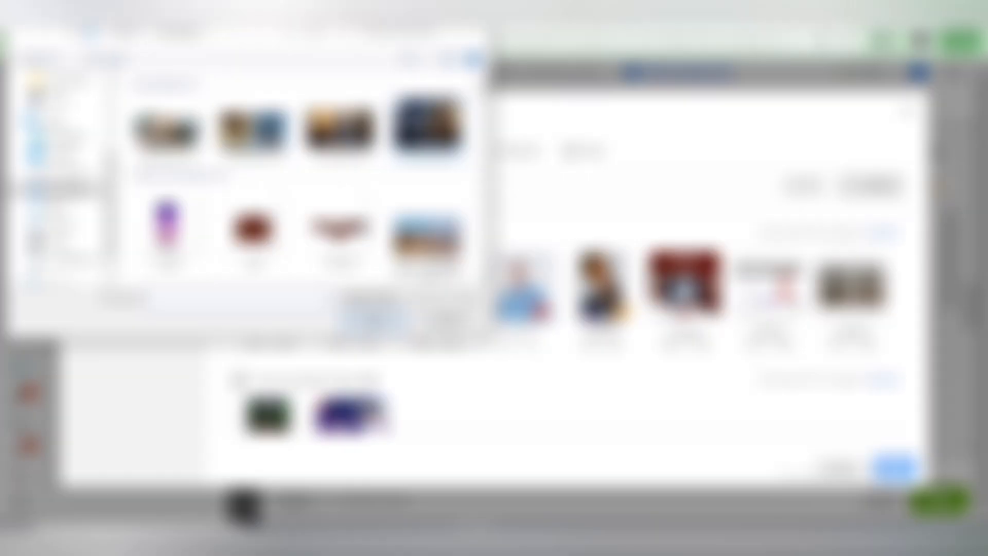
pyautogui.click(373, 316)
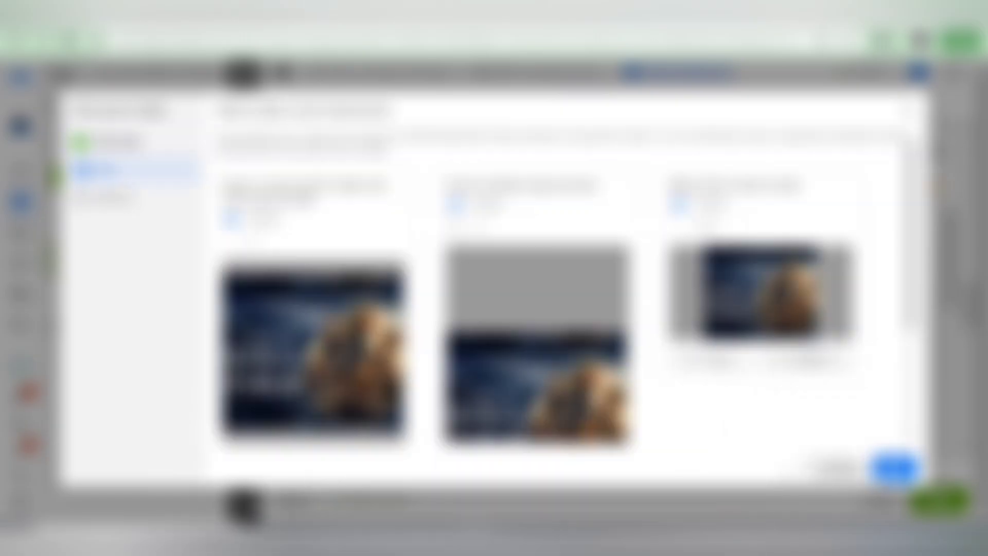
# Step: Review the image's crops for each placement group and finish the media setup after checking the optimisation options
pyautogui.scroll(-3, 494, 474)
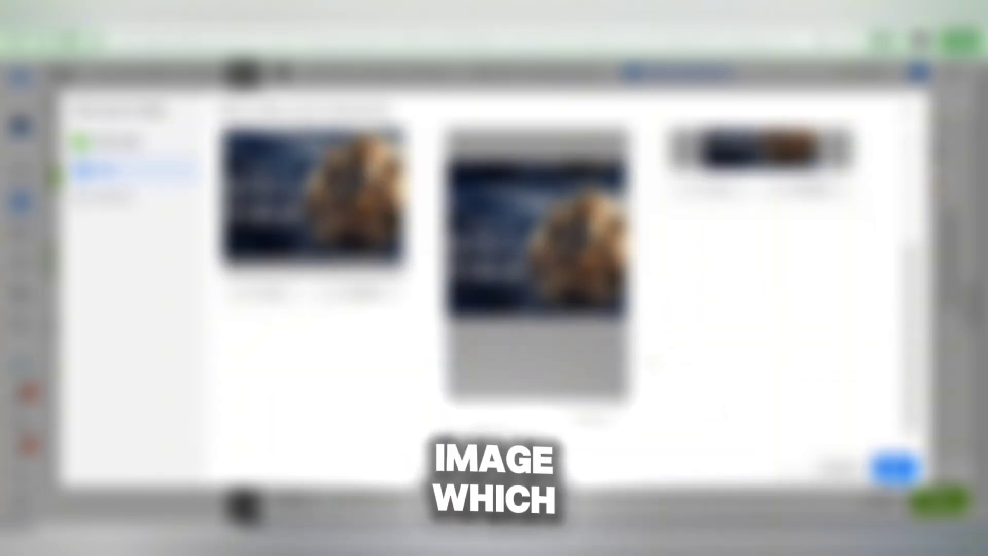
pyautogui.scroll(3, 493, 476)
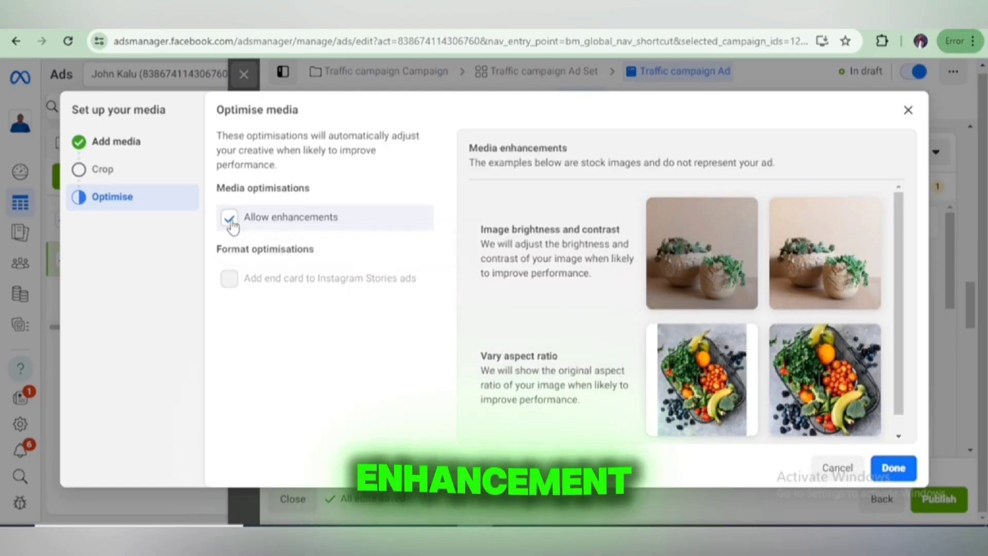
pyautogui.scroll(-1, 895, 258)
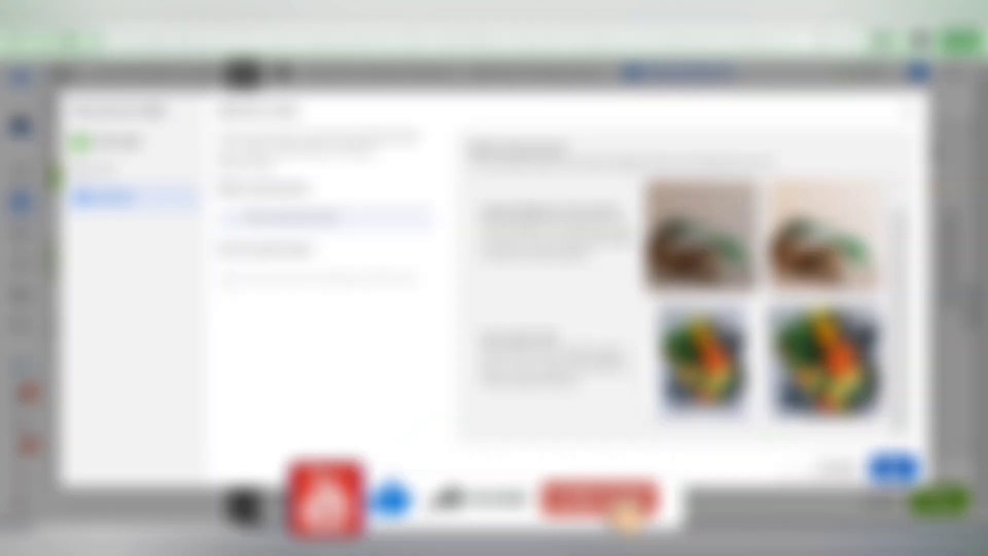
pyautogui.click(894, 468)
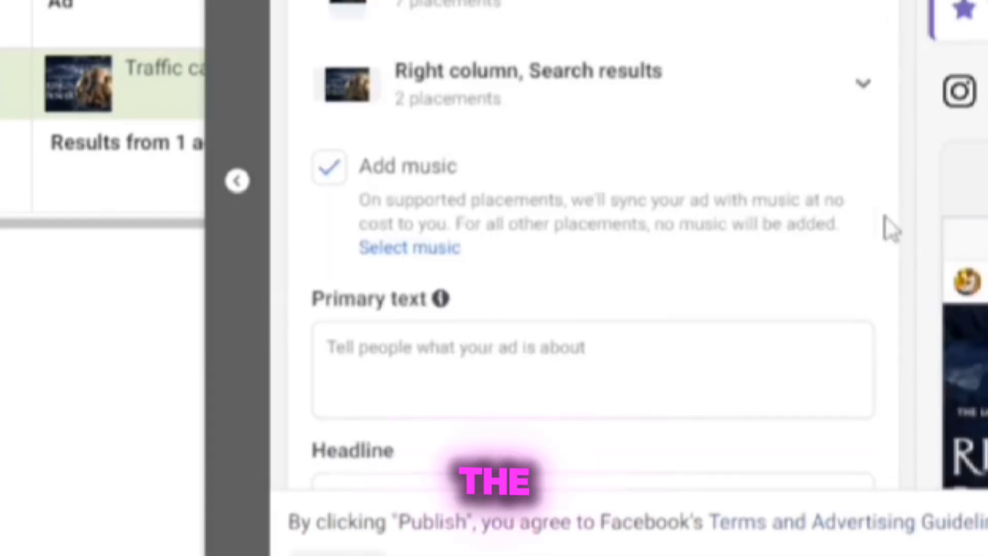
# Step: Fill in the ad's headline and the description "The Rings of Power Full movie The Lord of the Rings: The Rings of Power full download"
pyautogui.scroll(-3, 890, 226)
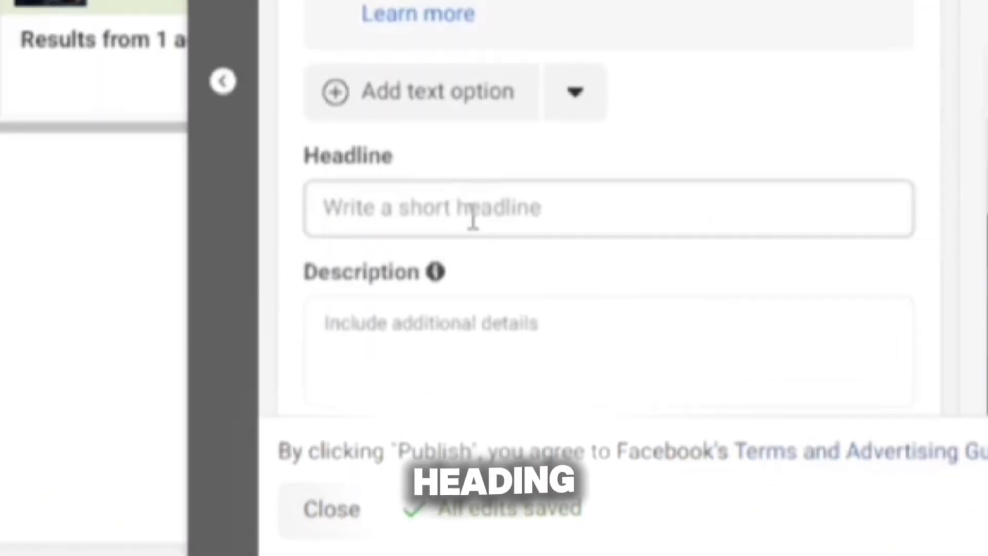
pyautogui.click(471, 222)
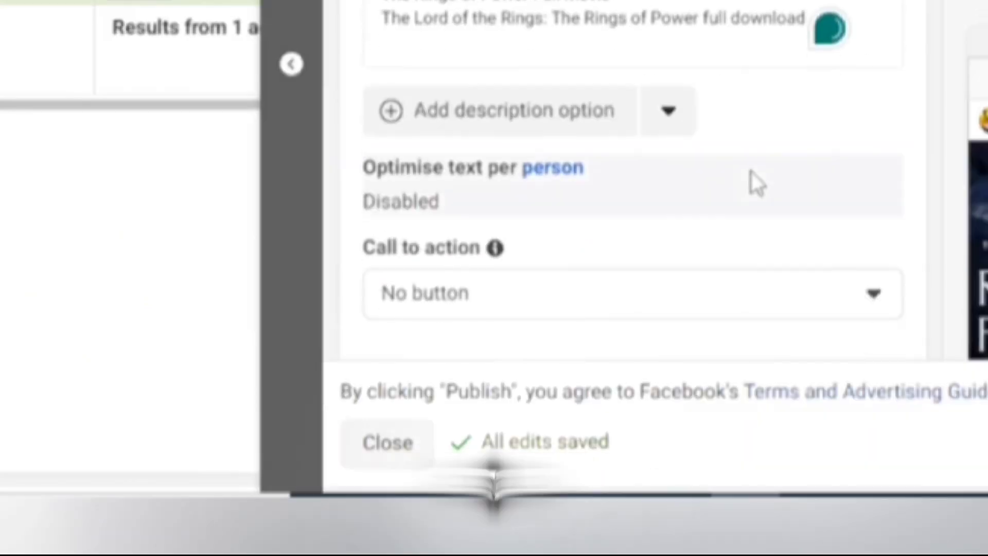
pyautogui.scroll(-2, 751, 173)
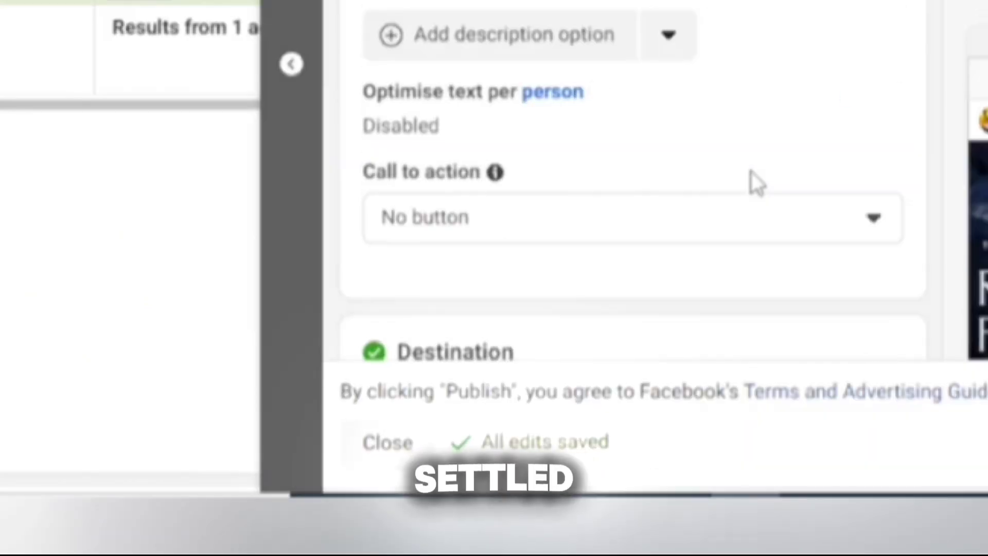
pyautogui.scroll(-3, 751, 172)
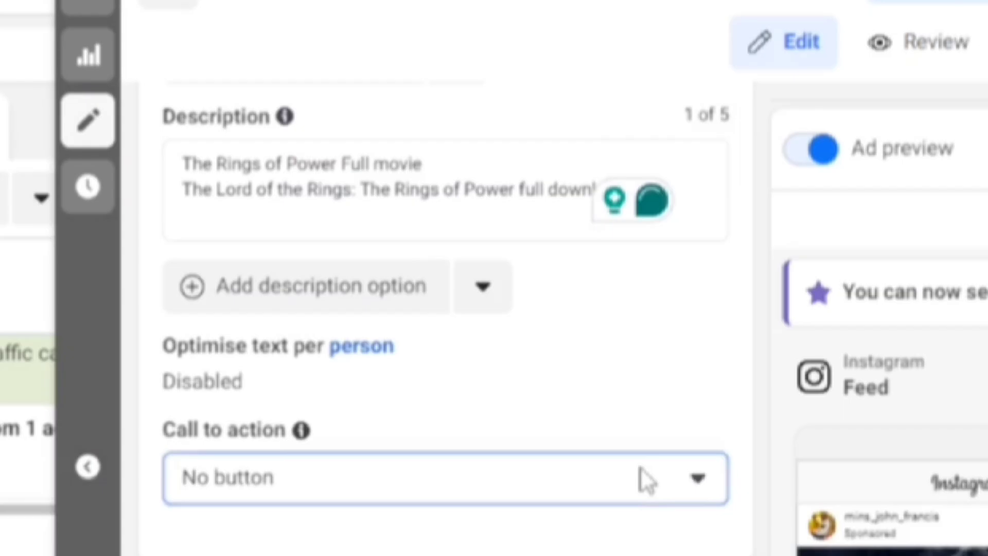
# Step: Copy the Linktree page's address from the browser and enter it as the ad destination's website URL
pyautogui.click(823, 76)
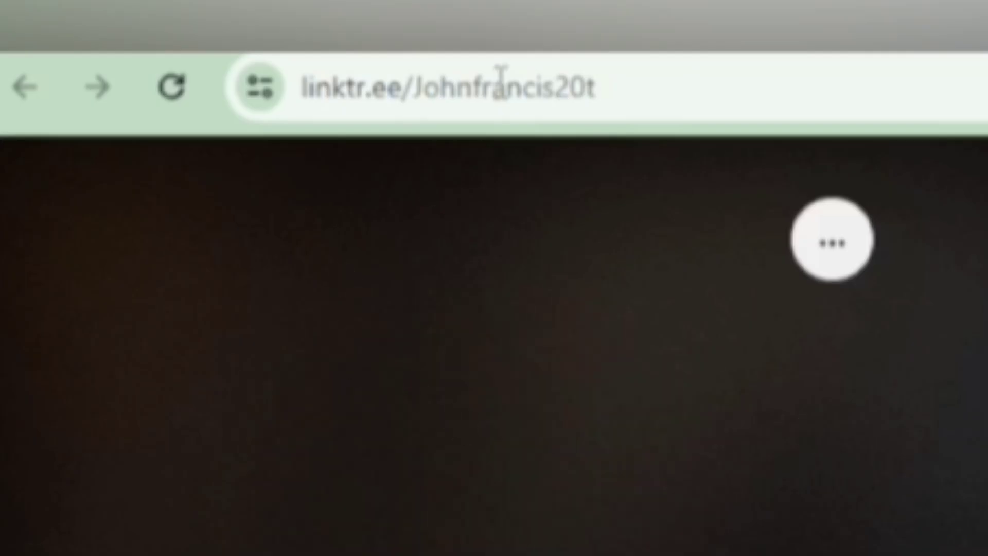
pyautogui.click(501, 81)
pyautogui.rightClick(501, 85)
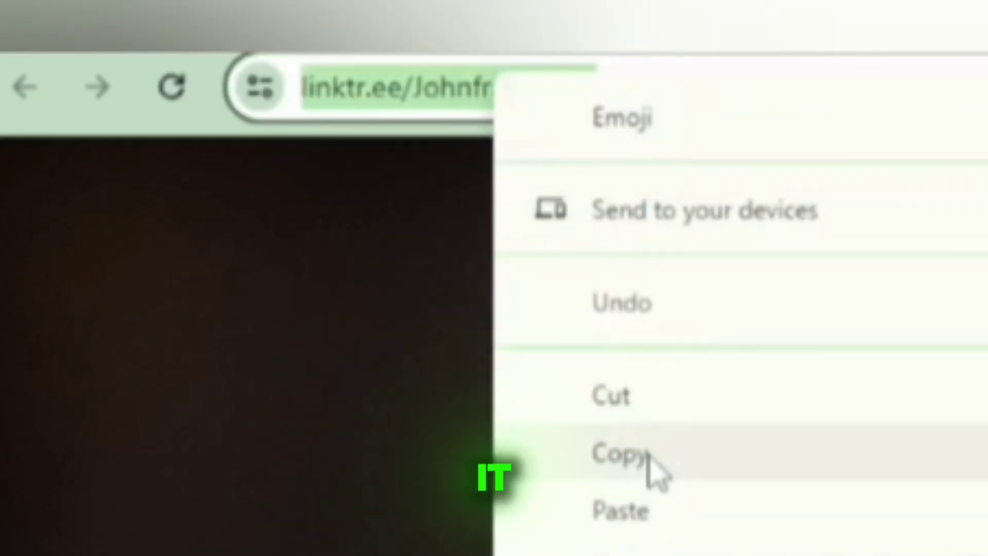
pyautogui.click(651, 461)
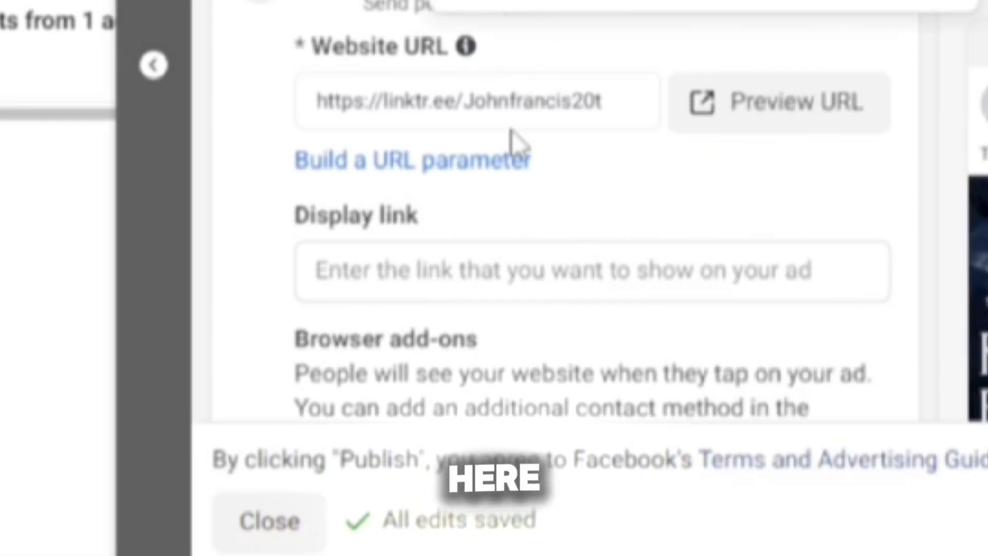
# Step: Copy the destination's website URL and paste it as the ad's display link
pyautogui.click(611, 100)
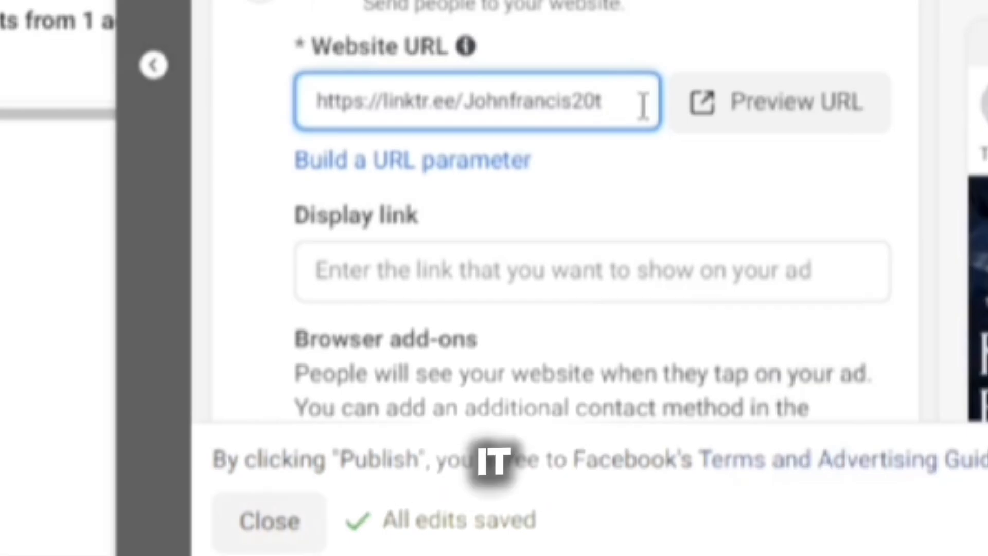
pyautogui.moveTo(633, 106); pyautogui.dragTo(312, 109)
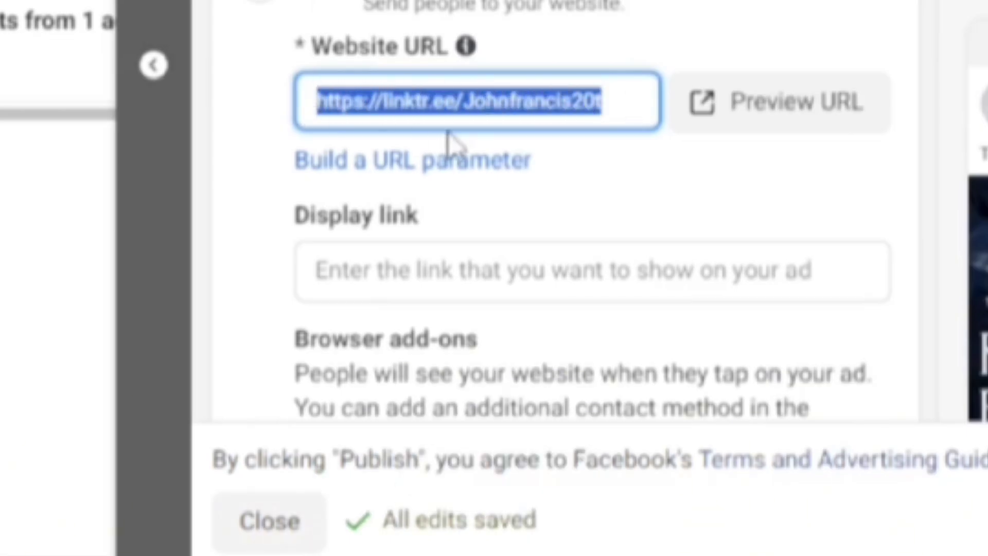
pyautogui.rightClick(479, 124)
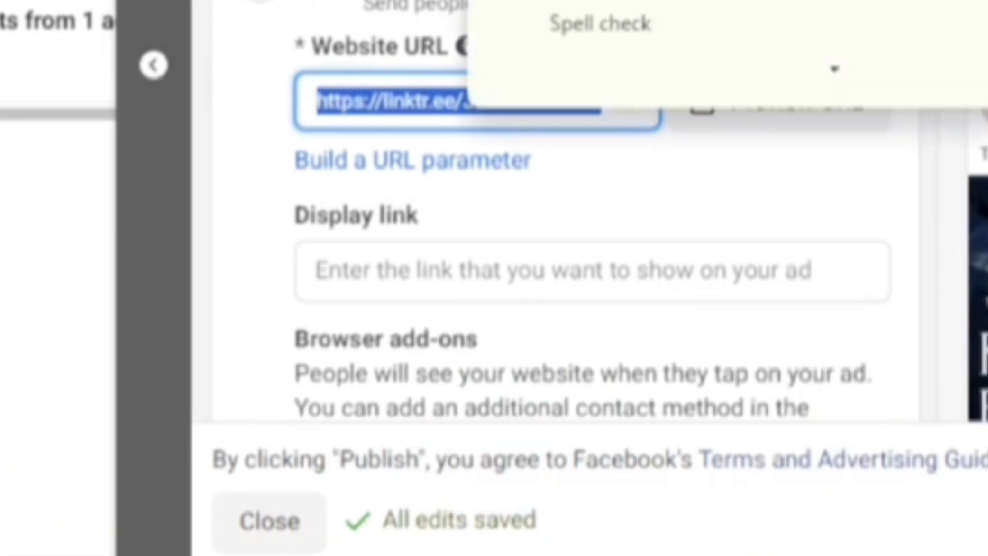
pyautogui.click(833, 242)
pyautogui.click(793, 198)
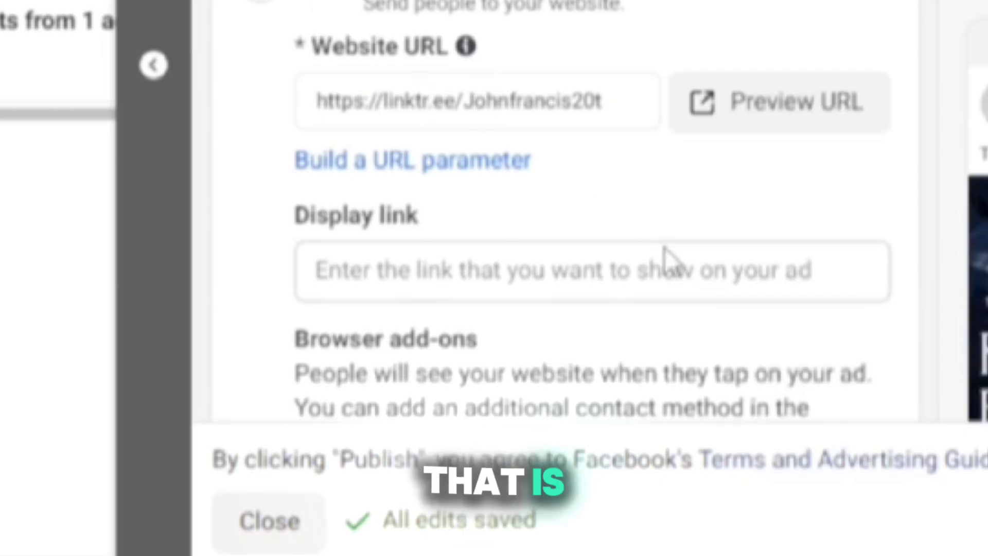
pyautogui.scroll(-3, 664, 252)
pyautogui.click(514, 103)
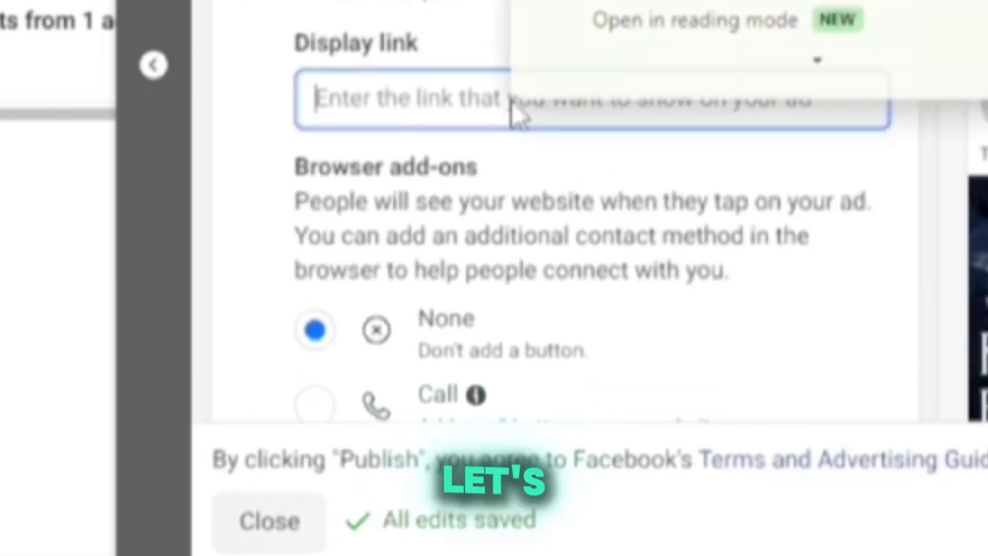
pyautogui.hotkey('ctrl', 'v')
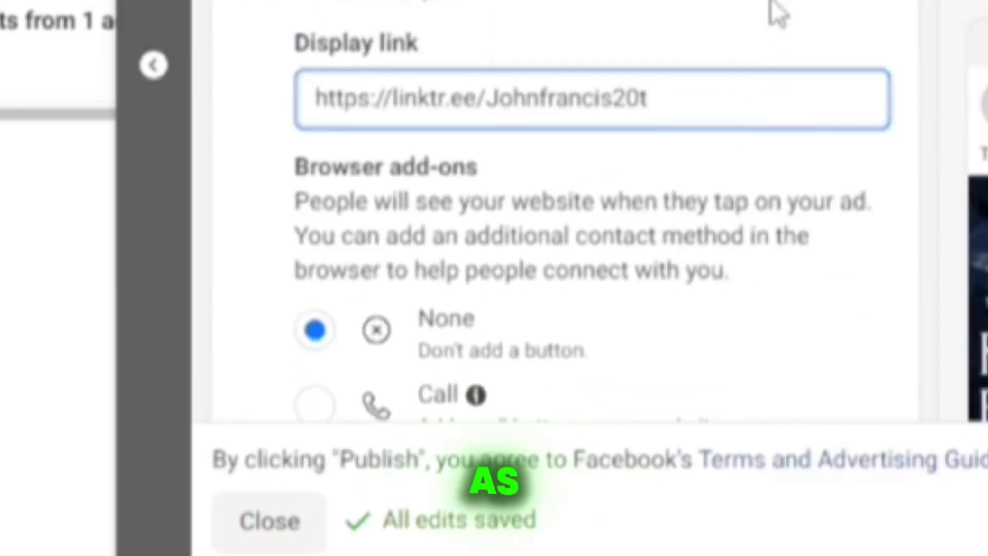
pyautogui.click(762, 185)
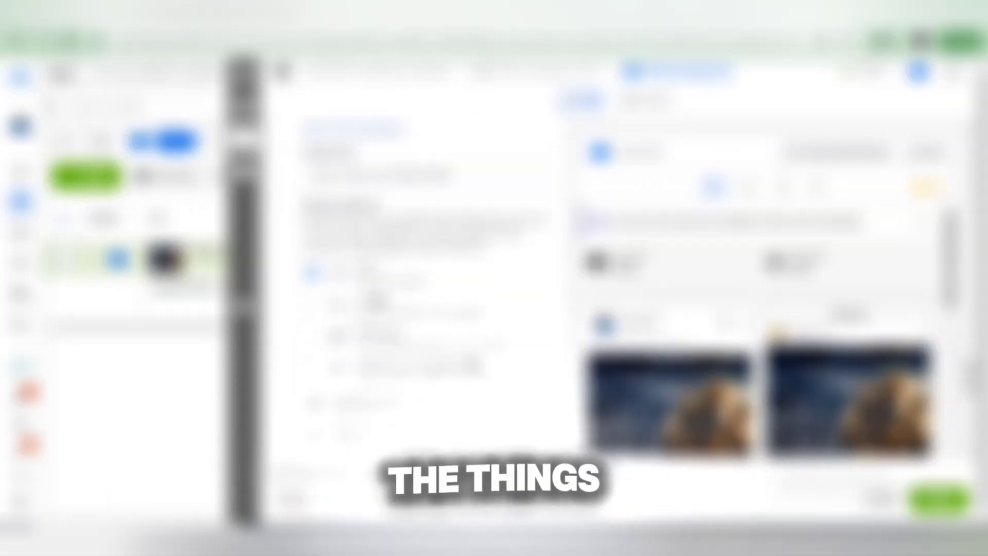
# Step: Check the remaining tracking settings and publish the ad with the recommended Advantage+ audience adjustment
pyautogui.scroll(-3, 762, 329)
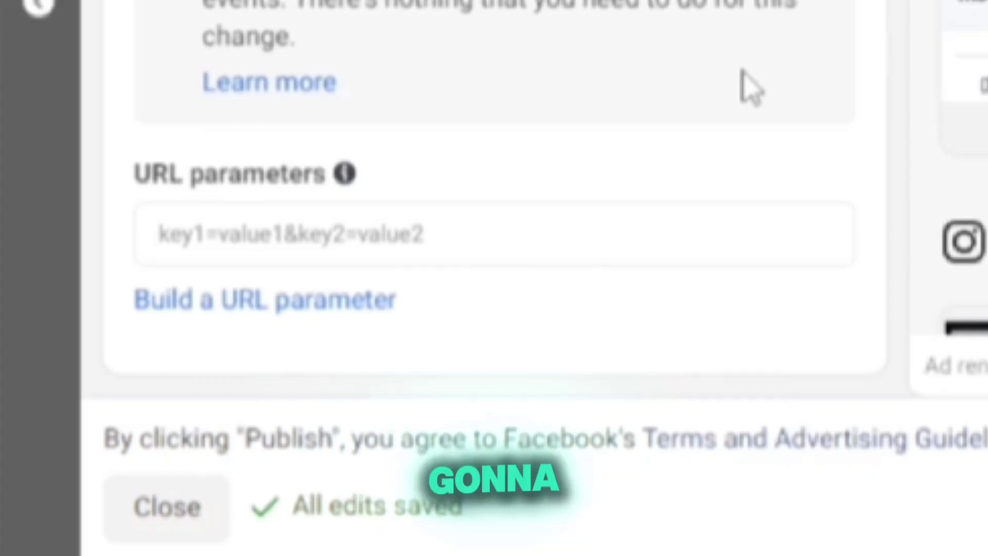
pyautogui.scroll(3, 741, 85)
pyautogui.scroll(-3, 742, 85)
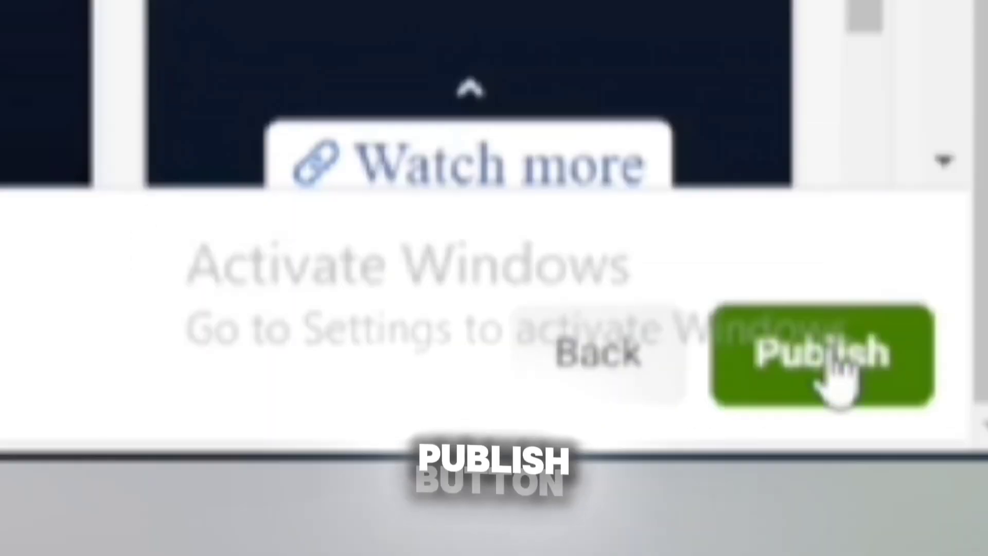
pyautogui.click(834, 376)
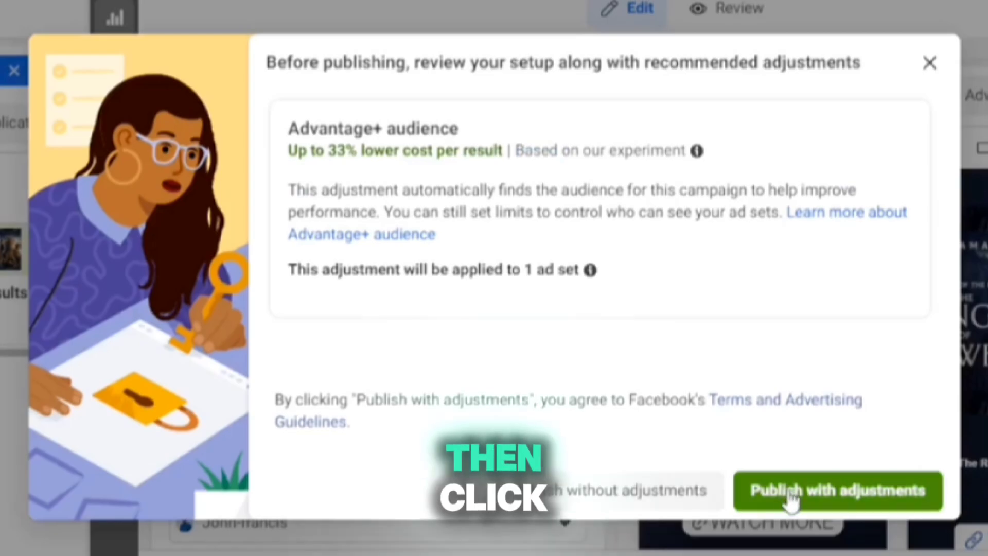
pyautogui.click(793, 501)
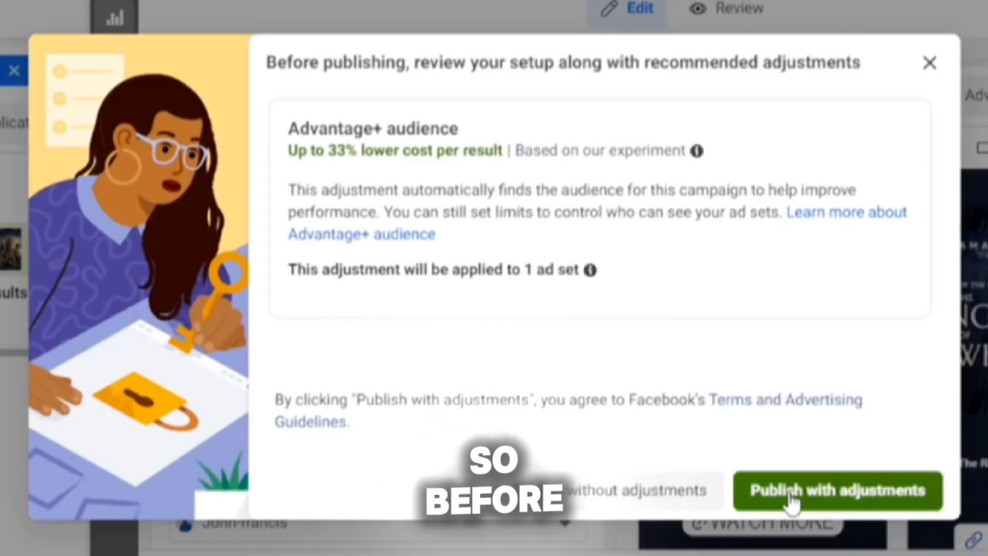